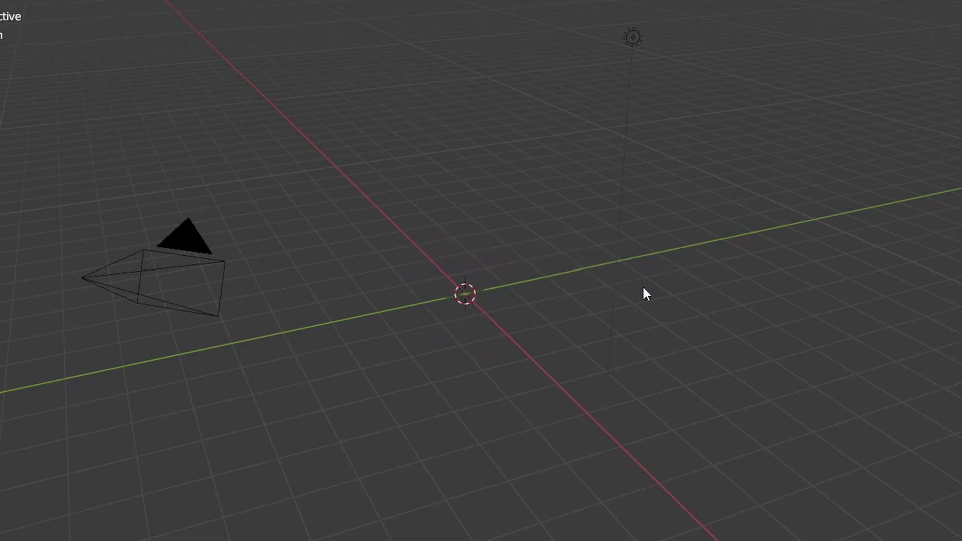
Step: Add a UV Sphere mesh at the 3D cursor at the world origin
{"action": "left_click", "coordinate": [155, 38]}
{"action": "mouse_move", "coordinate": [172, 59]}
{"action": "left_click", "coordinate": [311, 95]}
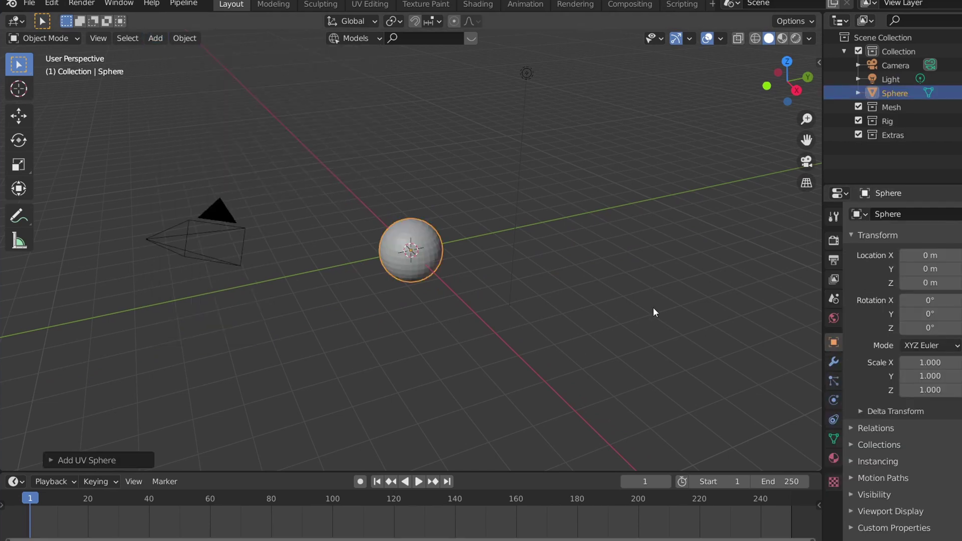
Step: Add a Displace modifier to the sphere with a new texture and midlevel 0
{"action": "left_click", "coordinate": [832, 360]}
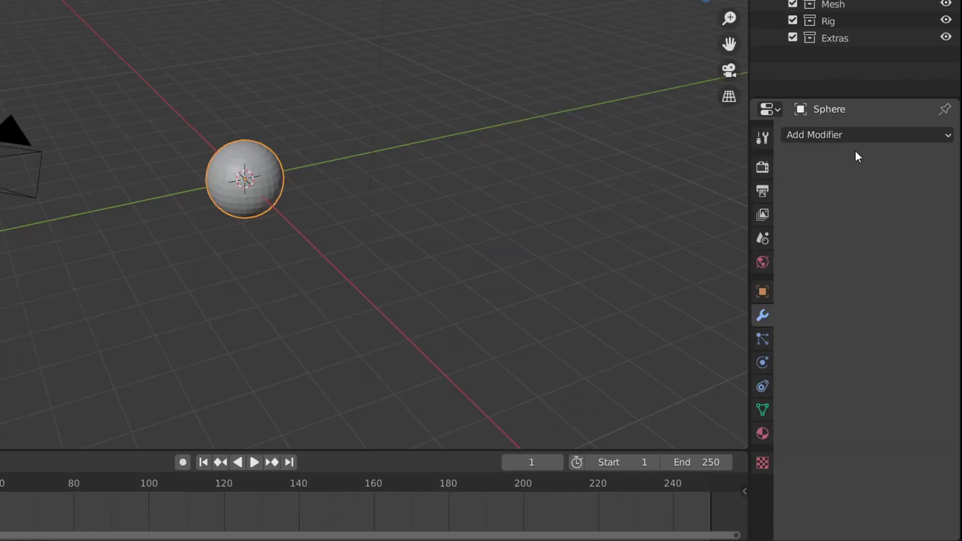
{"action": "left_click", "coordinate": [915, 216]}
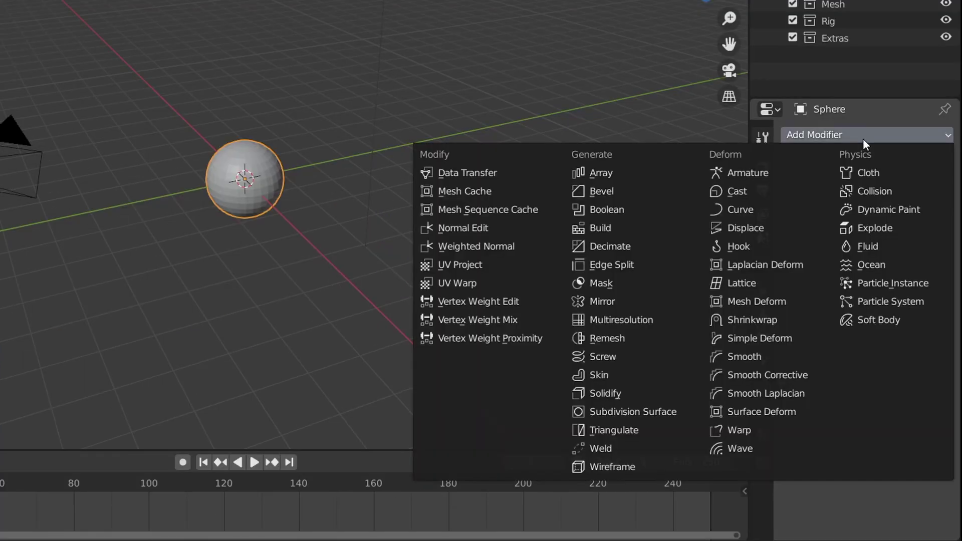
{"action": "left_click", "coordinate": [789, 225]}
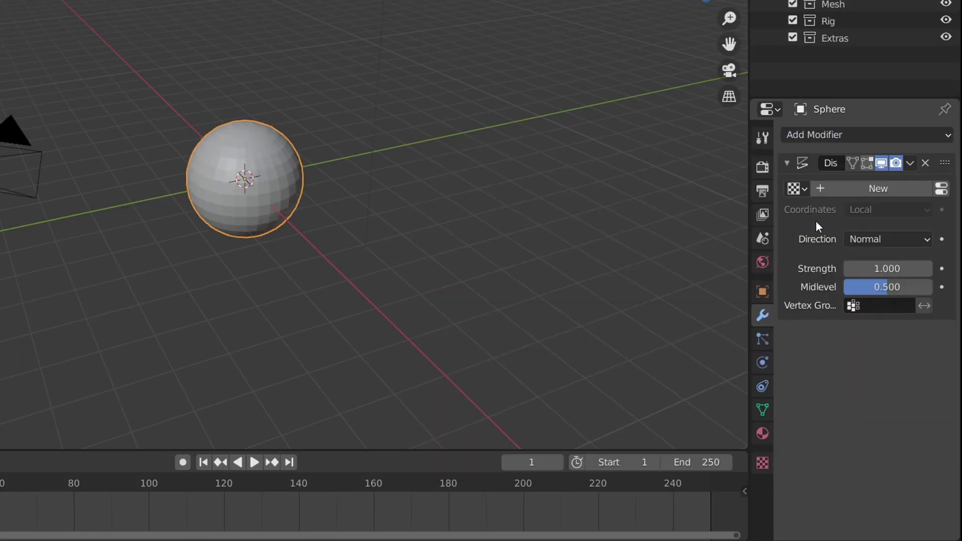
{"action": "left_click", "coordinate": [847, 192]}
{"action": "left_click", "coordinate": [863, 280]}
{"action": "type", "text": "0"}
{"action": "key", "text": "Return"}
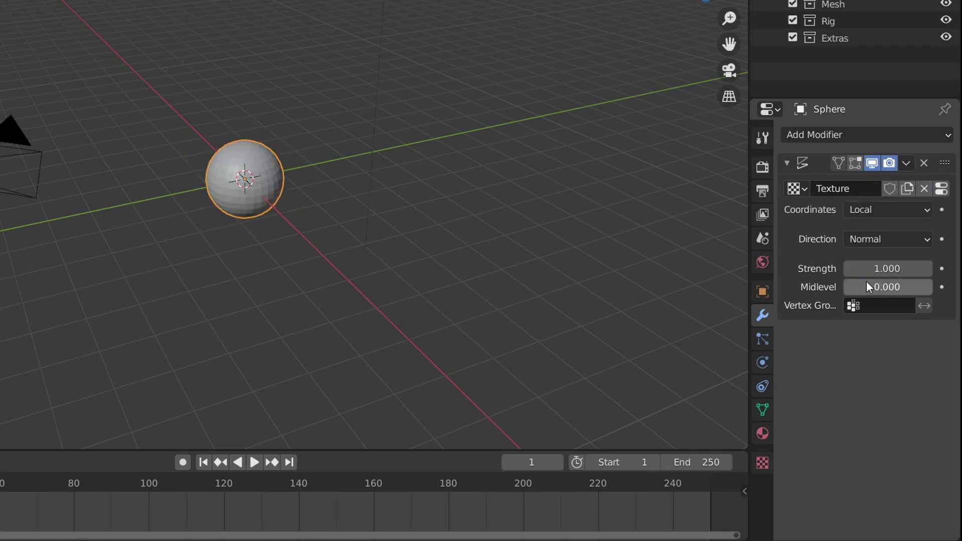
Step: Make the displacement texture Voronoi with intensity 0.6 and size 0.23
{"action": "left_click", "coordinate": [762, 463]}
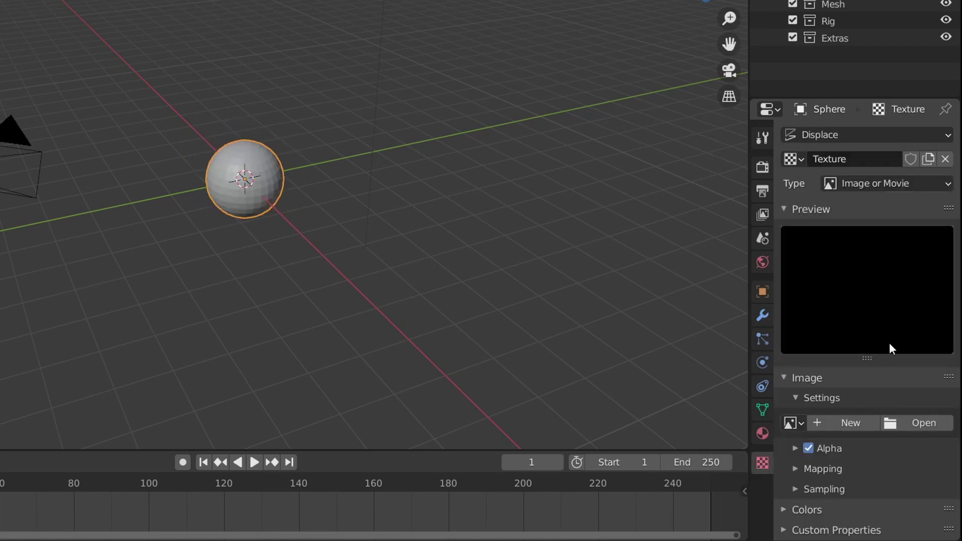
{"action": "left_click", "coordinate": [880, 185]}
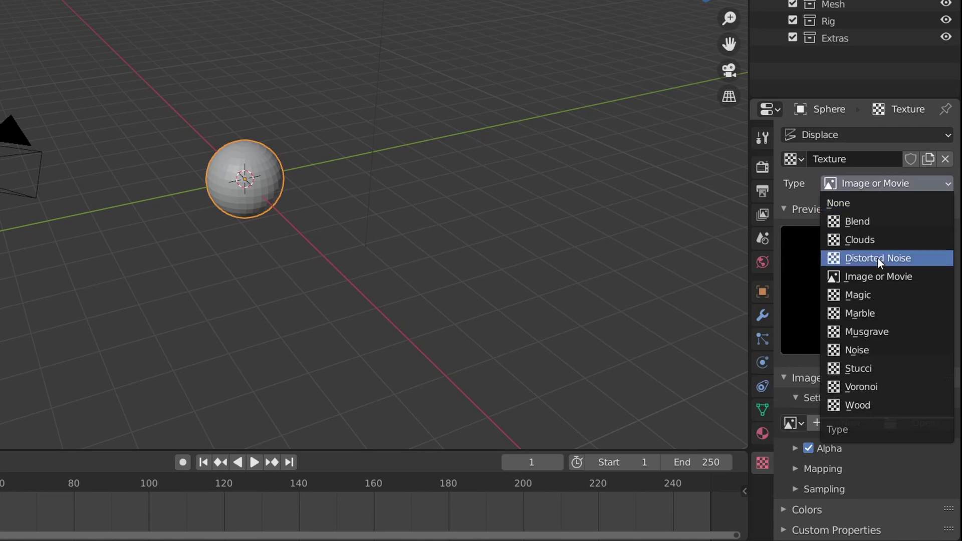
{"action": "left_click", "coordinate": [880, 388]}
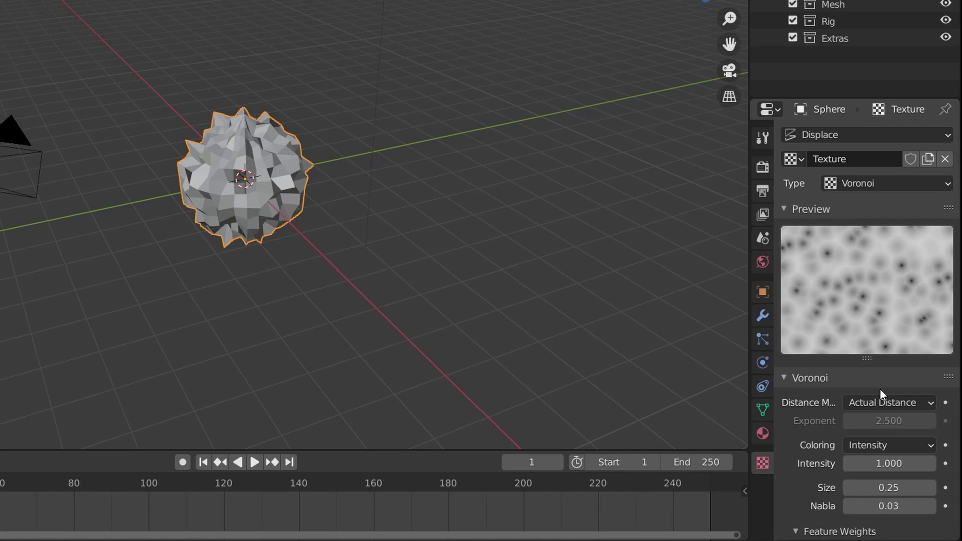
{"action": "scroll", "coordinate": [880, 391], "scroll_direction": "down", "scroll_amount": 5}
{"action": "left_click", "coordinate": [892, 360]}
{"action": "type", "text": "0.6"}
{"action": "key", "text": "Return"}
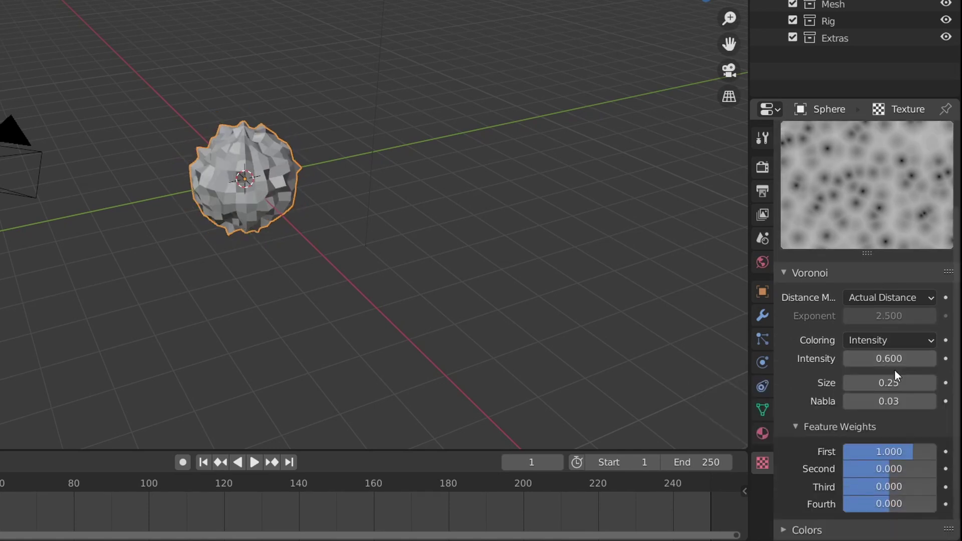
{"action": "left_click", "coordinate": [895, 382]}
{"action": "key", "text": "BackSpace"}
{"action": "type", "text": ".23"}
{"action": "key", "text": "Return"}
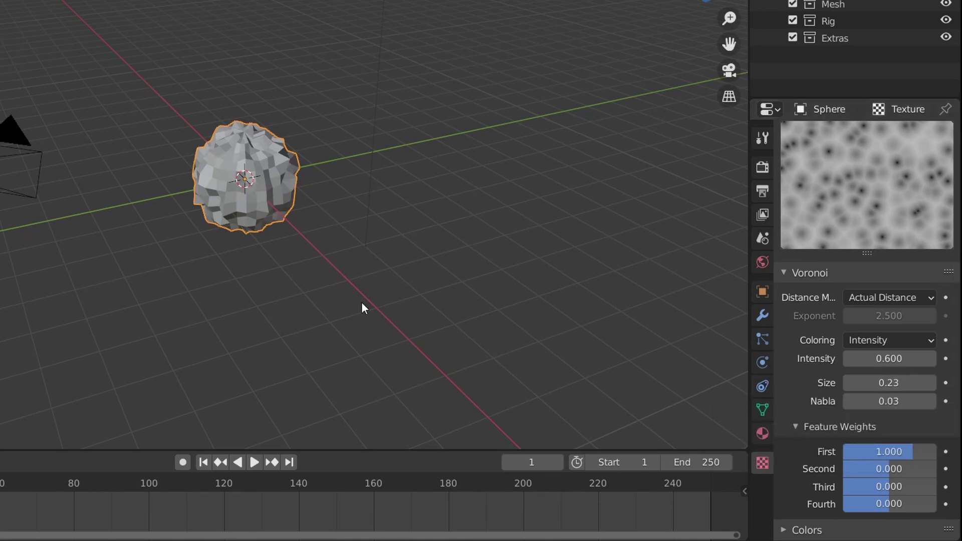
Step: Add a Subdivision Surface modifier at level 3 to smooth the rock
{"action": "left_click", "coordinate": [762, 315]}
{"action": "left_click", "coordinate": [834, 136]}
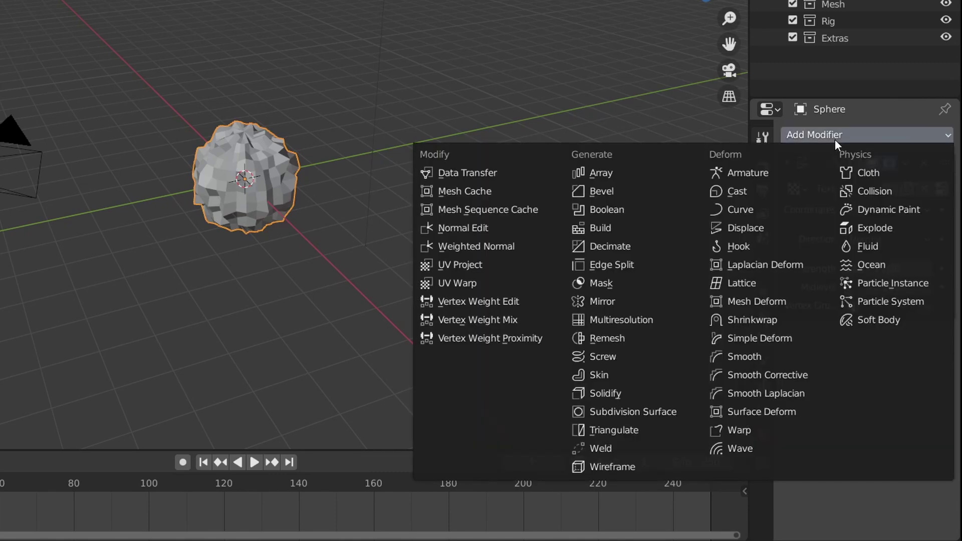
{"action": "left_click", "coordinate": [644, 412]}
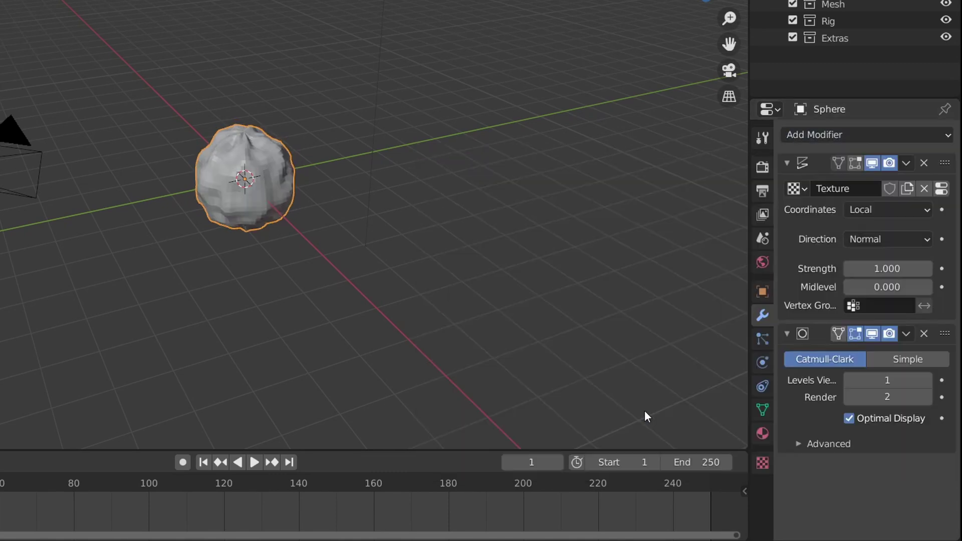
{"action": "scroll", "coordinate": [884, 380], "scroll_direction": "up", "scroll_amount": 2, "text": "ctrl"}
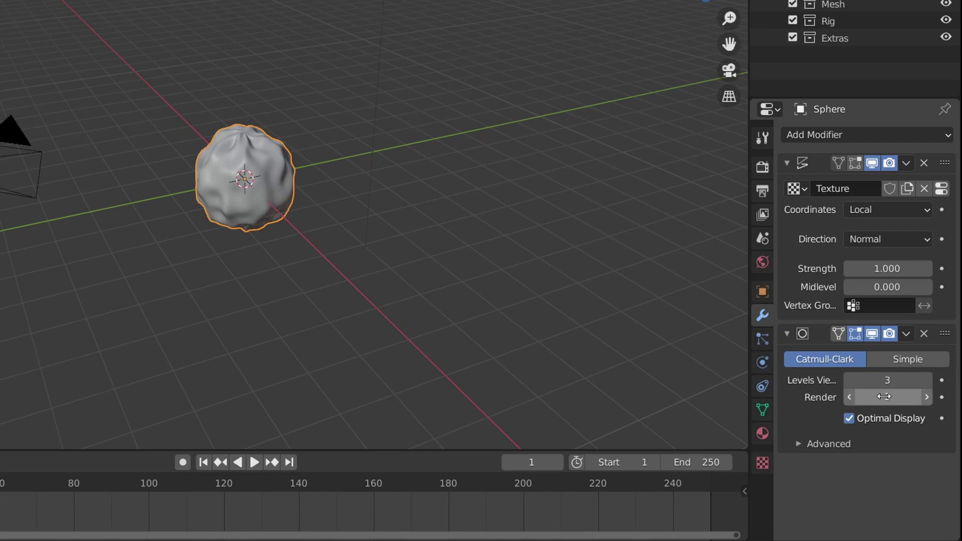
Step: Set the render engine to Cycles with the GPU Compute device
{"action": "left_click", "coordinate": [761, 169]}
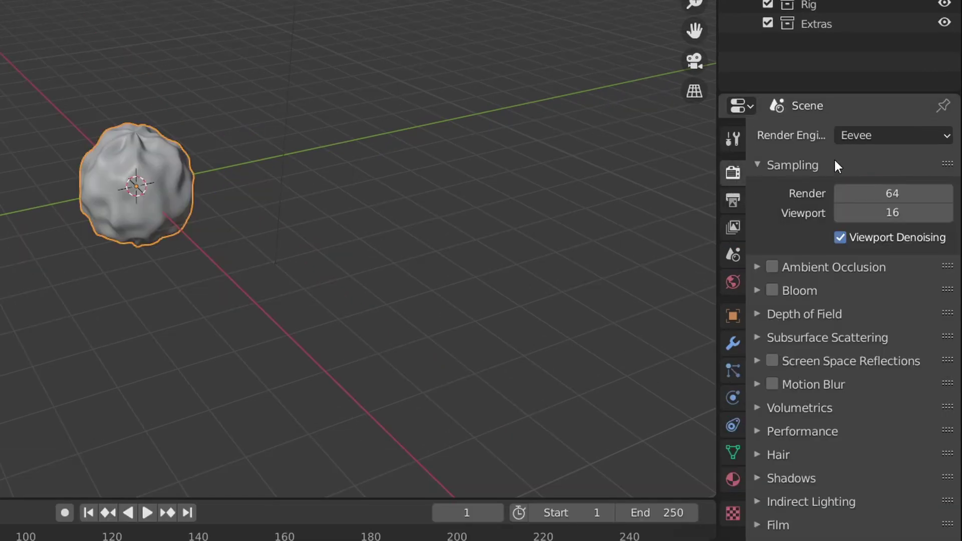
{"action": "left_click", "coordinate": [873, 139]}
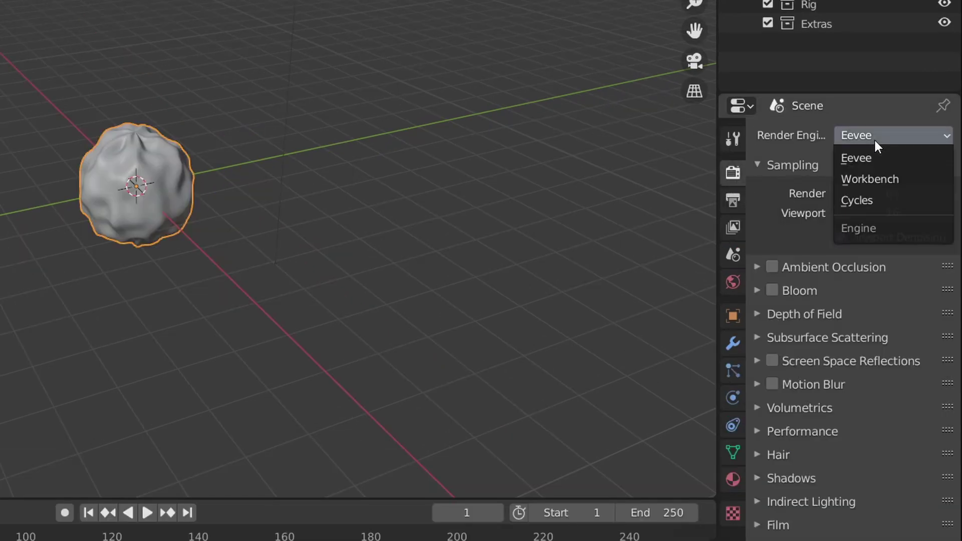
{"action": "left_click", "coordinate": [870, 197]}
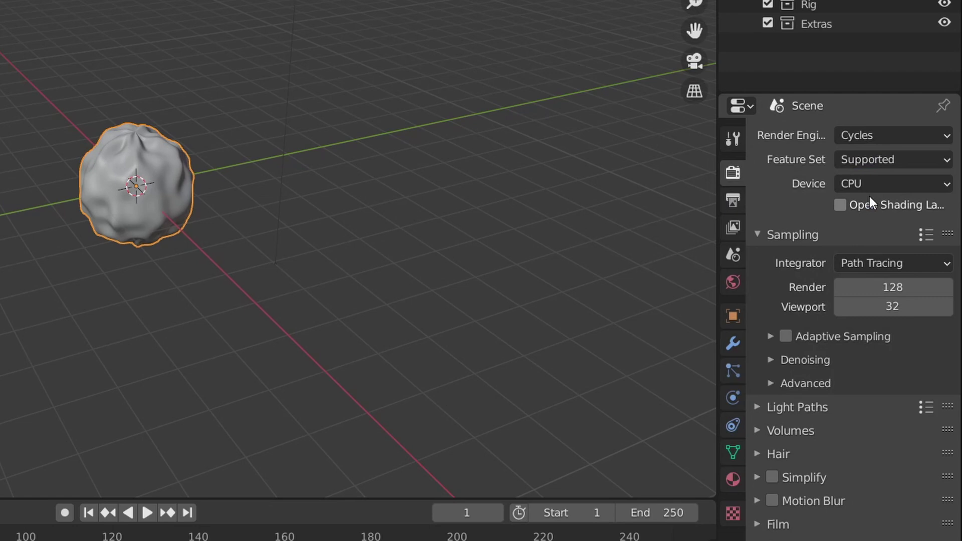
{"action": "left_click", "coordinate": [871, 185]}
{"action": "left_click", "coordinate": [864, 229]}
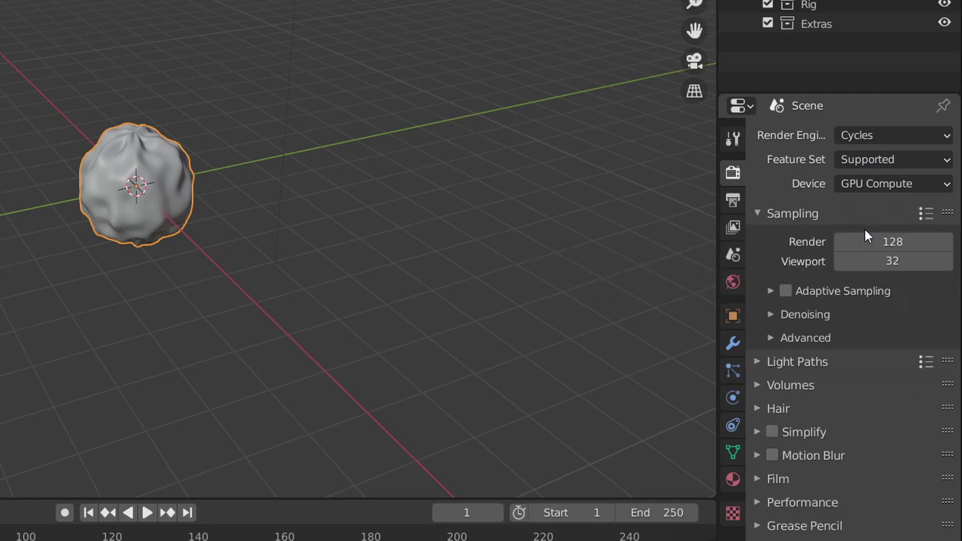
Step: In the Shader Editor, create a new sphere material and add a Displacement node
{"action": "left_click", "coordinate": [14, 301]}
{"action": "left_click", "coordinate": [77, 425]}
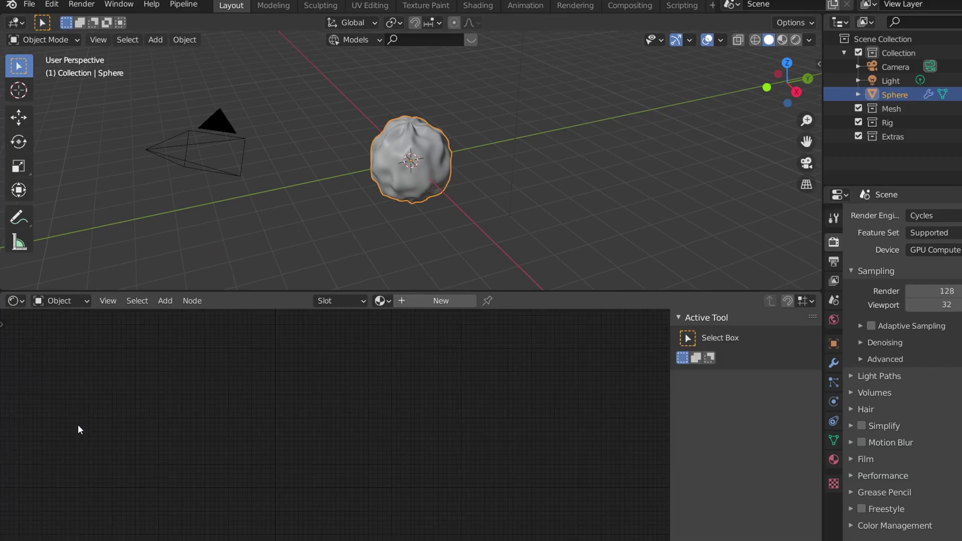
{"action": "left_click", "coordinate": [409, 304]}
{"action": "key", "text": "shift+a"}
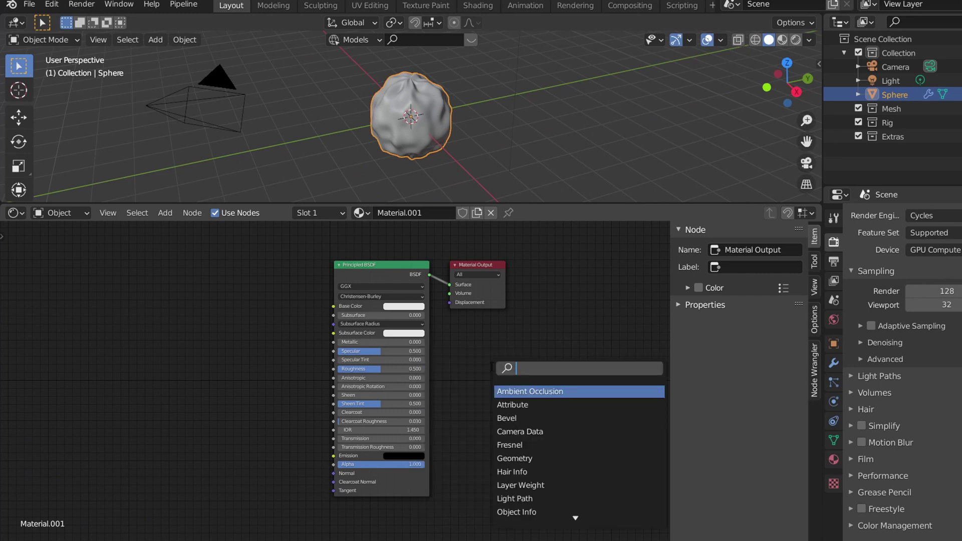
{"action": "type", "text": "disp"}
{"action": "key", "text": "Return"}
{"action": "left_click", "coordinate": [453, 380]}
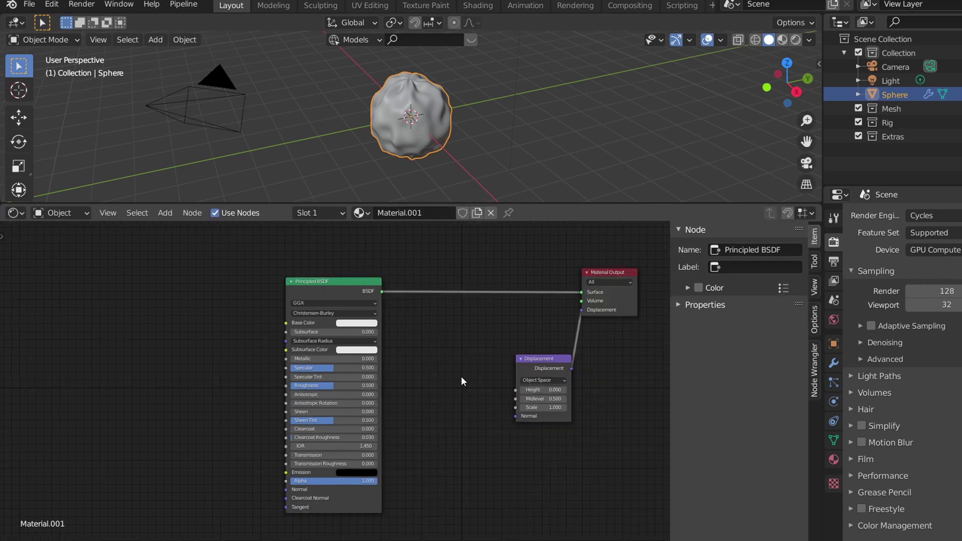
Step: Add a Noise Texture and link its Fac to the Displacement Height
{"action": "key", "text": "shift+a"}
{"action": "left_click", "coordinate": [436, 387]}
{"action": "type", "text": "noi"}
{"action": "key", "text": "Return"}
{"action": "left_click", "coordinate": [447, 381]}
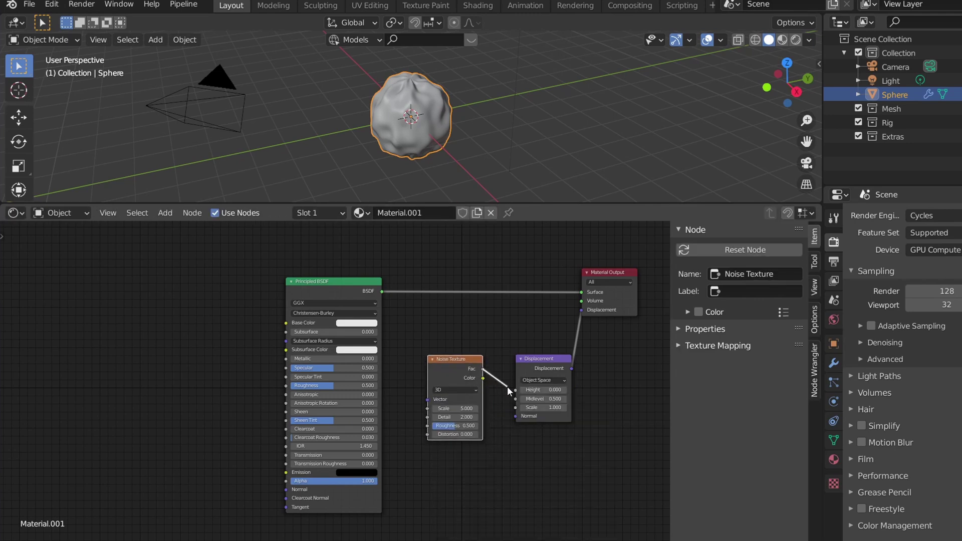
{"action": "left_click_drag", "start_coordinate": [510, 388], "coordinate": [513, 390]}
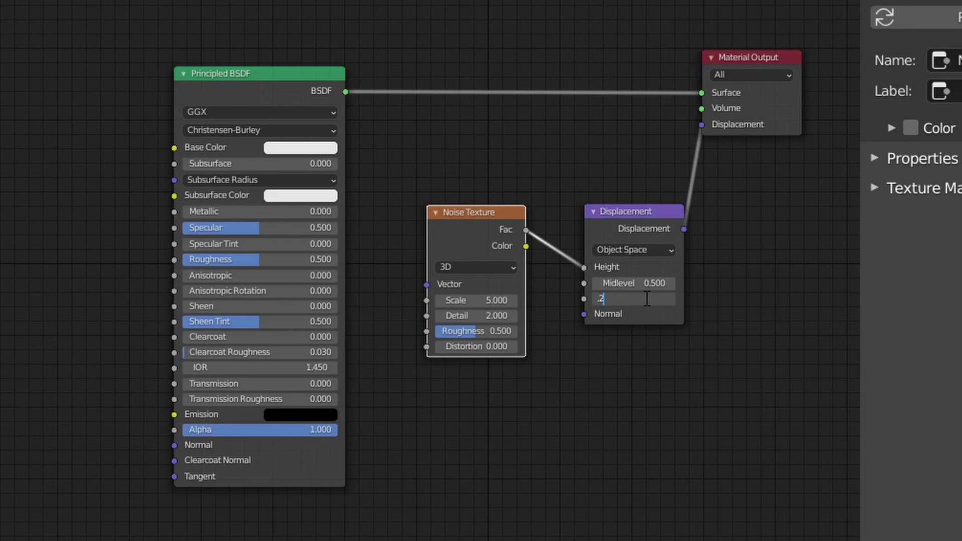
Step: Set Displacement midlevel 0 and Noise Texture detail 10, roughness 0.8
{"action": "left_click", "coordinate": [645, 285]}
{"action": "type", "text": "0"}
{"action": "key", "text": "Return"}
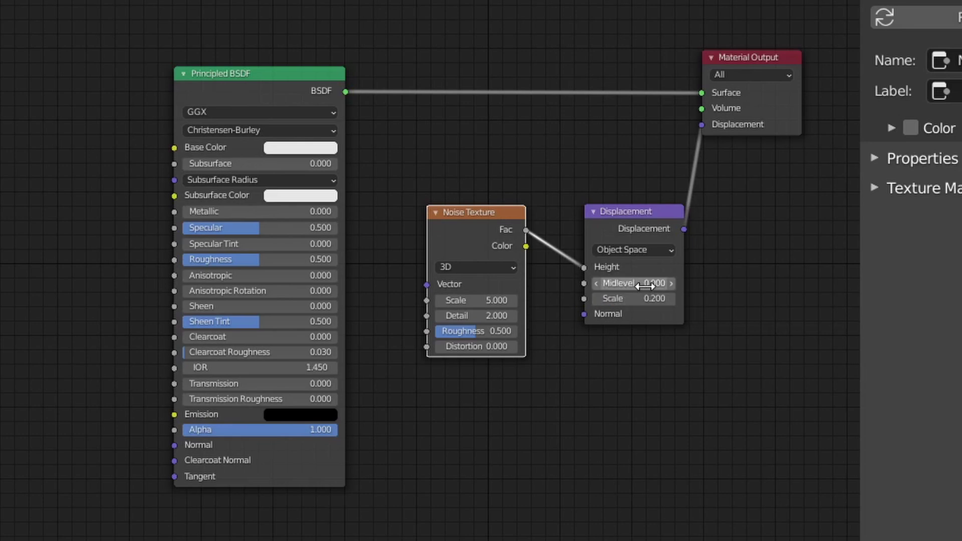
{"action": "left_click", "coordinate": [470, 315]}
{"action": "type", "text": "10"}
{"action": "key", "text": "Return"}
{"action": "left_click", "coordinate": [471, 330]}
{"action": "type", "text": "0.8"}
{"action": "key", "text": "Return"}
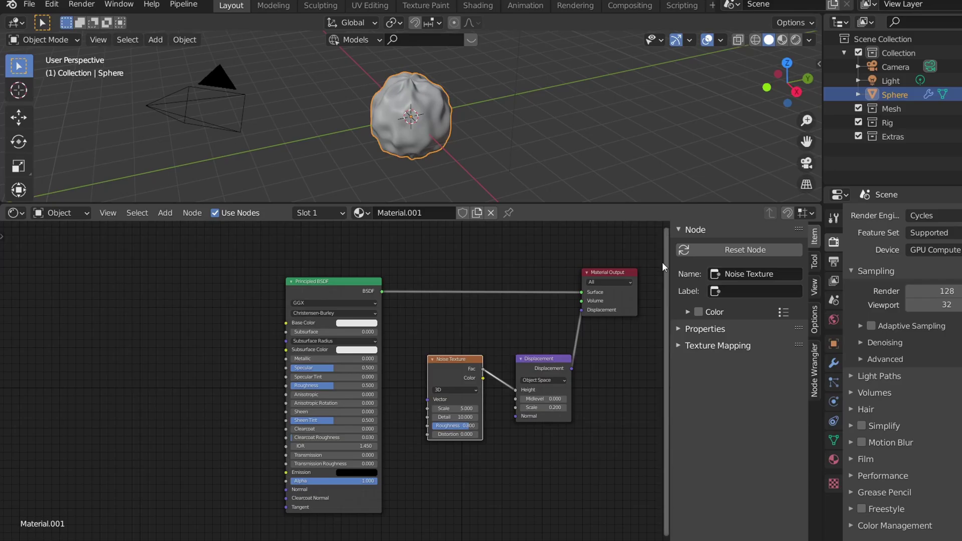
Step: Switch the viewport to Rendered shading and set material displacement to Displacement and Bump
{"action": "left_click", "coordinate": [796, 38]}
{"action": "left_click", "coordinate": [833, 458]}
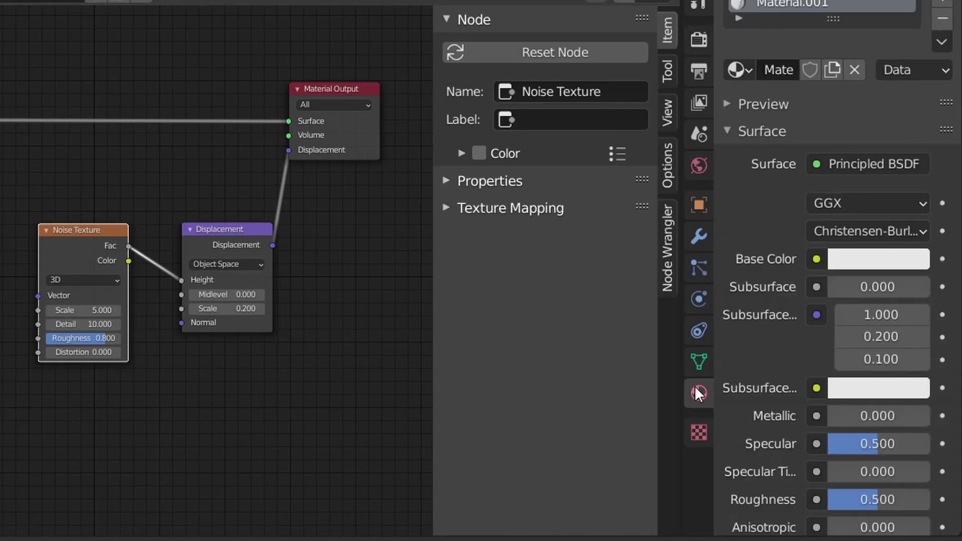
{"action": "scroll", "coordinate": [905, 430], "scroll_direction": "down", "scroll_amount": 8}
{"action": "scroll", "coordinate": [813, 345], "scroll_direction": "down", "scroll_amount": 15}
{"action": "left_click", "coordinate": [790, 471]}
{"action": "scroll", "coordinate": [790, 472], "scroll_direction": "down", "scroll_amount": 7}
{"action": "left_click", "coordinate": [855, 410]}
{"action": "left_click", "coordinate": [859, 480]}
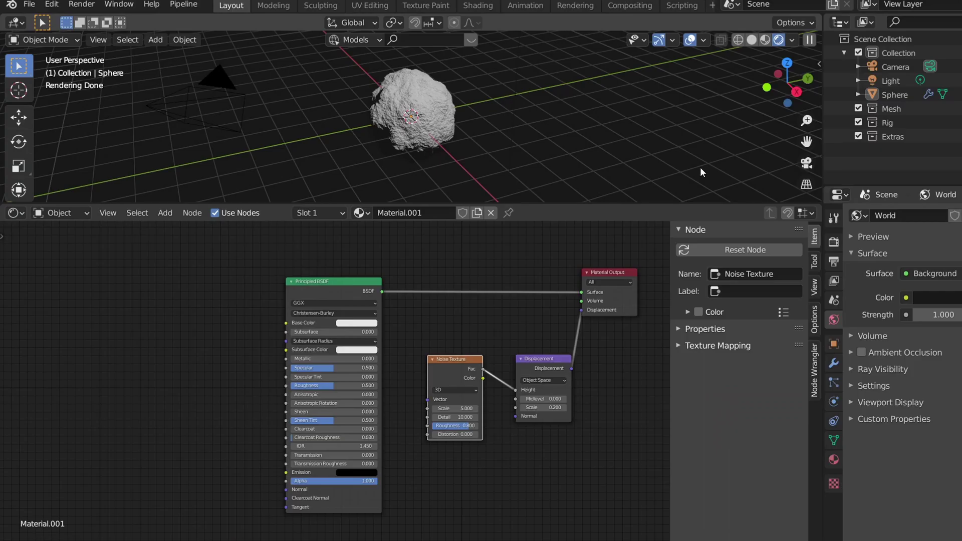
Step: Add a scale-11 Voronoi Texture whose Distance drives the Base Color
{"action": "key", "text": "shift+a"}
{"action": "left_click", "coordinate": [83, 402]}
{"action": "type", "text": "vor"}
{"action": "left_click", "coordinate": [118, 419]}
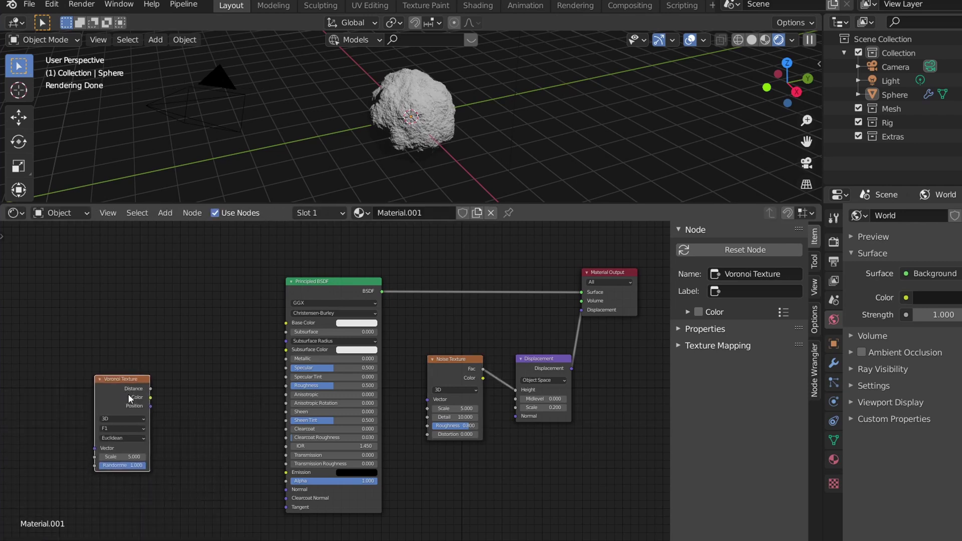
{"action": "left_click_drag", "start_coordinate": [149, 389], "coordinate": [285, 323]}
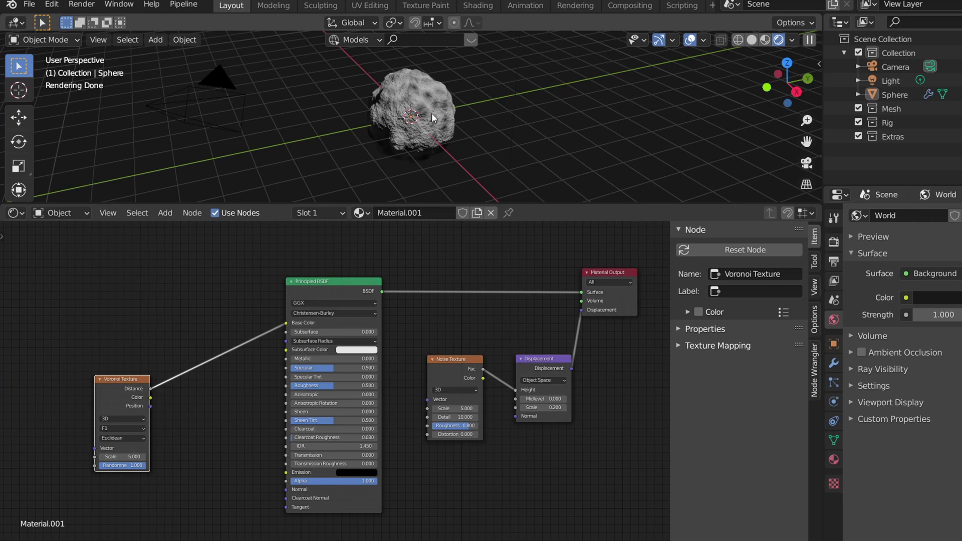
{"action": "left_click", "coordinate": [125, 457]}
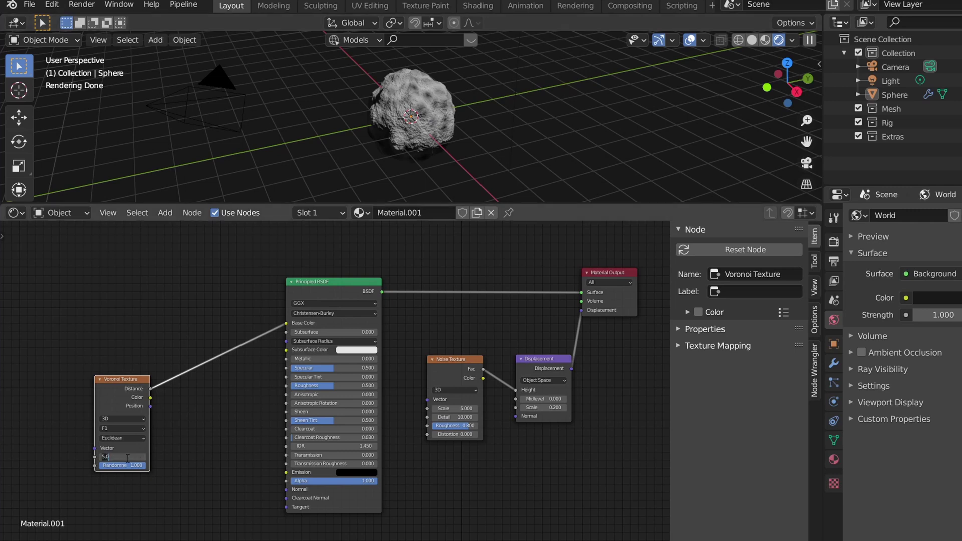
{"action": "type", "text": "11"}
{"action": "key", "text": "Return"}
{"action": "left_click_drag", "start_coordinate": [130, 378], "coordinate": [132, 316]}
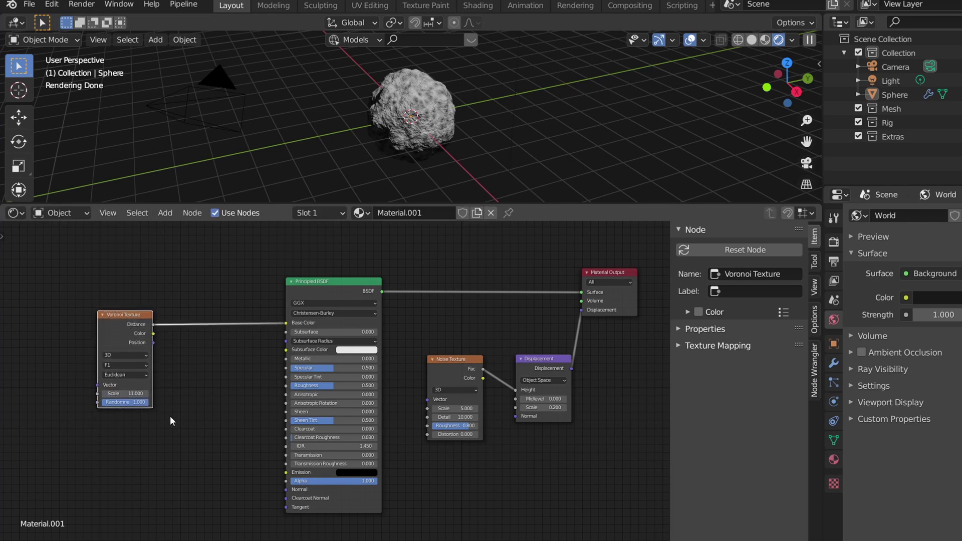
Step: Insert a ColorRamp on the Voronoi-to-Base Color link with its black stop at 0.254
{"action": "key", "text": "shift+a"}
{"action": "type", "text": "color r"}
{"action": "left_click", "coordinate": [211, 434]}
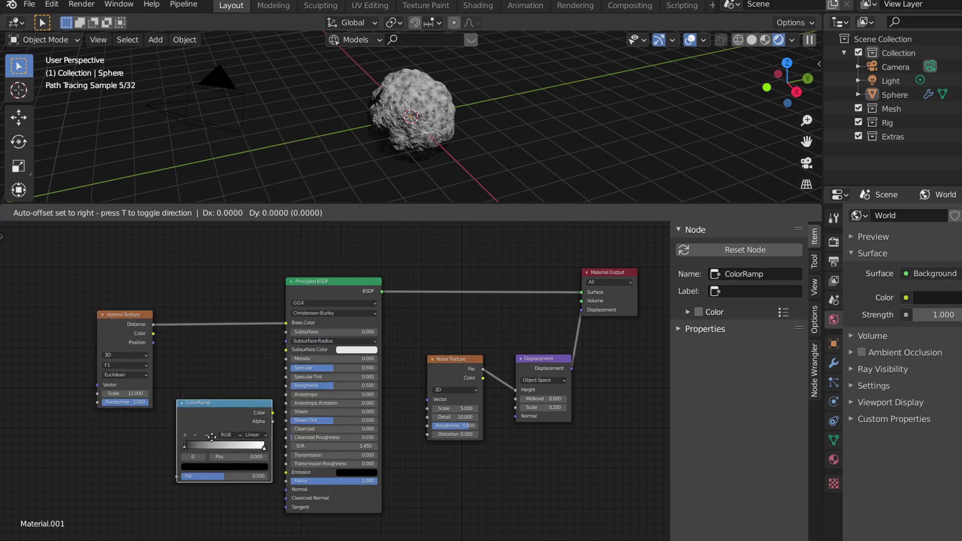
{"action": "left_click", "coordinate": [209, 341]}
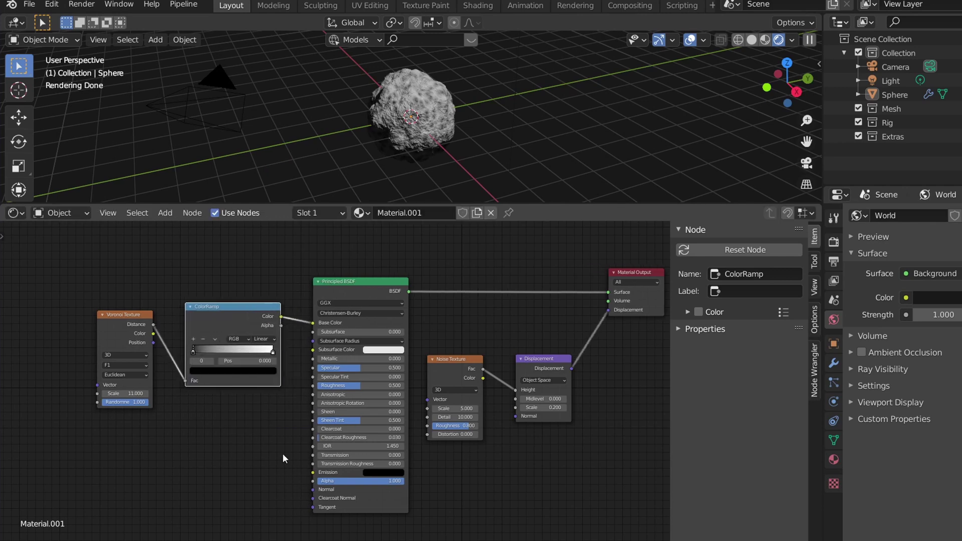
{"action": "left_click_drag", "start_coordinate": [199, 351], "coordinate": [220, 350]}
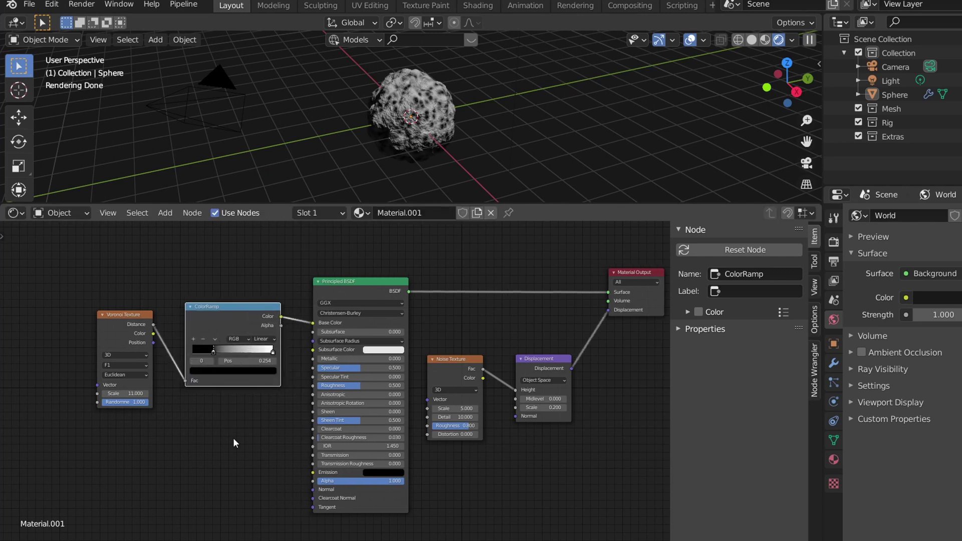
Step: Insert a clamped Math Multiply node with value 6 after the ColorRamp
{"action": "key", "text": "shift+a"}
{"action": "type", "text": "math"}
{"action": "key", "text": "Return"}
{"action": "left_click", "coordinate": [288, 320]}
{"action": "scroll", "coordinate": [276, 315], "scroll_direction": "up", "scroll_amount": 4}
{"action": "left_click", "coordinate": [405, 357]}
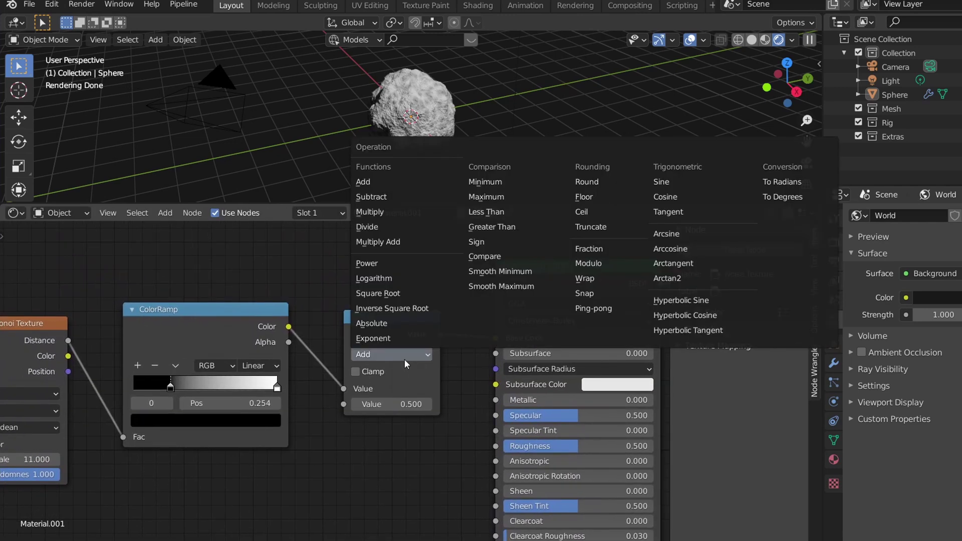
{"action": "left_click", "coordinate": [383, 221]}
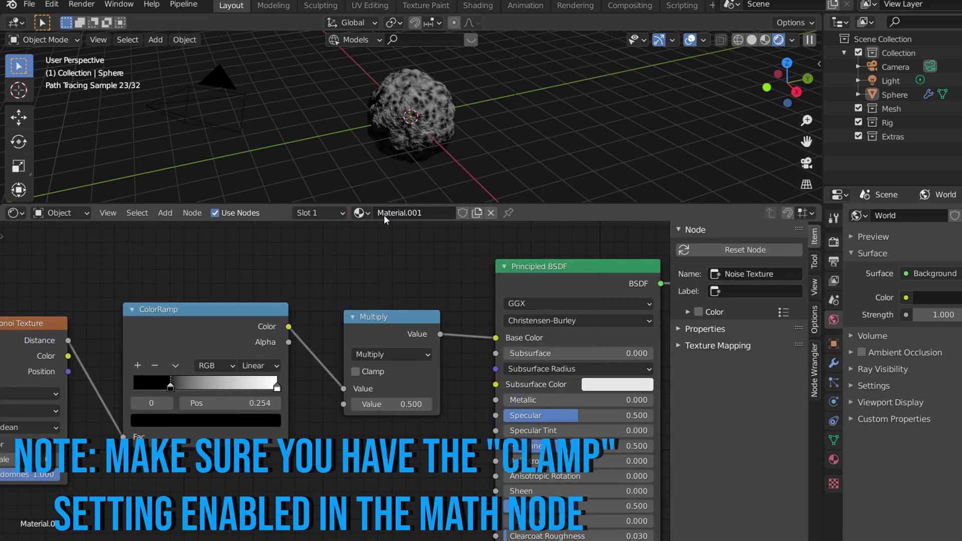
{"action": "left_click", "coordinate": [356, 372]}
{"action": "left_click", "coordinate": [391, 403]}
{"action": "type", "text": "6"}
{"action": "key", "text": "Return"}
Step: Duplicate the Multiply node onto the shader link as a Subtract of 0.3
{"action": "left_click", "coordinate": [379, 325]}
{"action": "key", "text": "shift+d"}
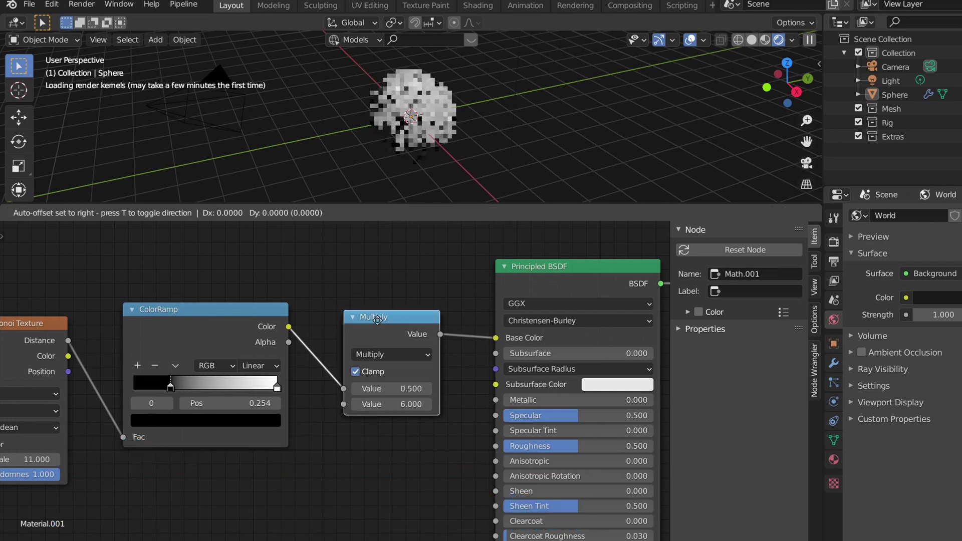
{"action": "left_click", "coordinate": [531, 313]}
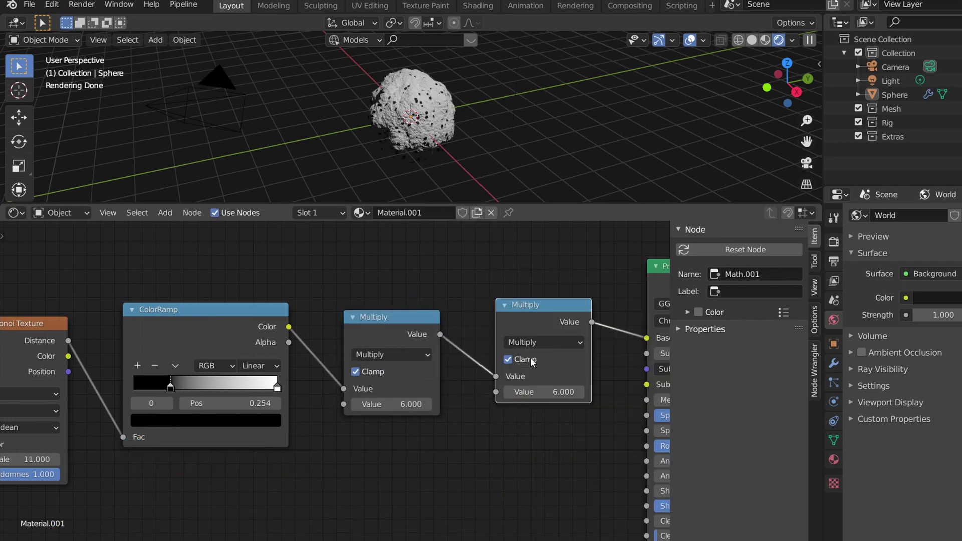
{"action": "left_click", "coordinate": [544, 342]}
{"action": "left_click", "coordinate": [125, 186]}
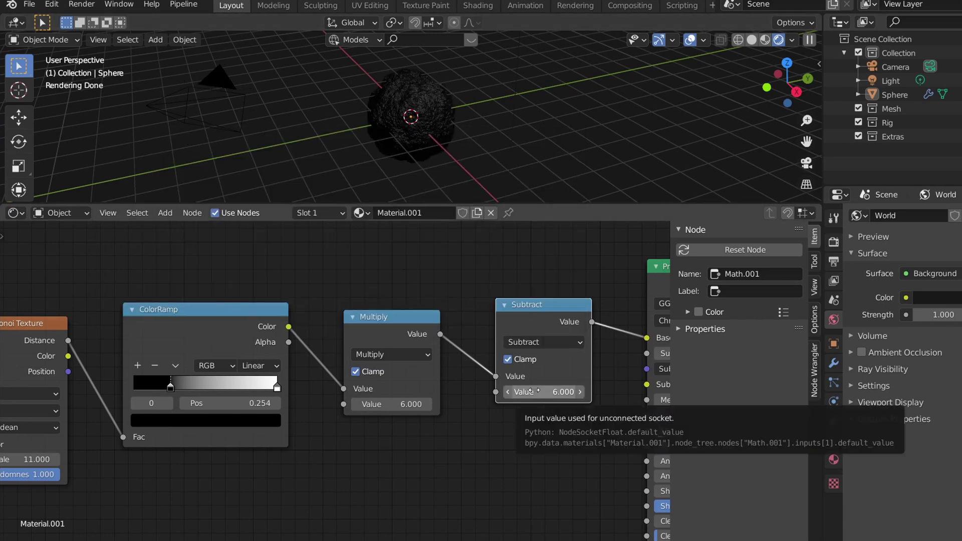
{"action": "left_click", "coordinate": [535, 391]}
{"action": "left_click", "coordinate": [535, 390]}
{"action": "type", "text": "0.3"}
{"action": "key", "text": "Return"}
{"action": "key", "text": "Home"}
Step: Insert a Math node between the Noise Texture and Displacement
{"action": "key", "text": "shift+a"}
{"action": "left_click", "coordinate": [434, 401]}
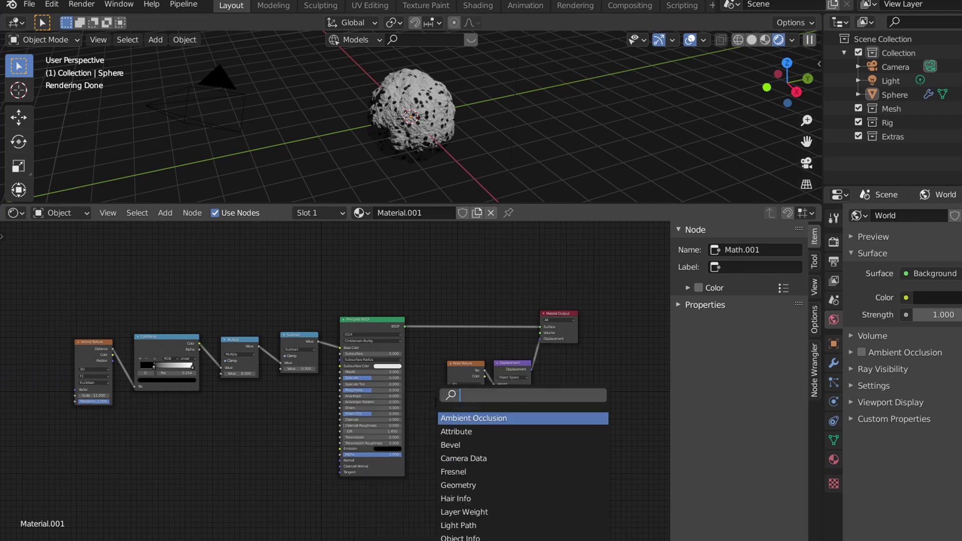
{"action": "type", "text": "math"}
{"action": "key", "text": "Return"}
{"action": "left_click", "coordinate": [516, 391]}
{"action": "scroll", "coordinate": [593, 443], "scroll_direction": "up", "scroll_amount": 2}
{"action": "mouse_move", "coordinate": [594, 444]}
{"action": "middle_mouse_down"}
{"action": "mouse_move", "coordinate": [335, 440]}
{"action": "mouse_move", "coordinate": [583, 449]}
{"action": "middle_mouse_up"}
Step: Set the new Math node to Multiply and cut the link into Base Color
{"action": "left_click", "coordinate": [420, 384]}
{"action": "left_click", "coordinate": [413, 407]}
{"action": "scroll", "coordinate": [421, 430], "scroll_direction": "down", "scroll_amount": 2}
{"action": "left_click_drag", "start_coordinate": [405, 326], "coordinate": [397, 324]}
Step: Move the Voronoi chain below the BSDF and link Subtract into the displacement Multiply's second Value
{"action": "left_click_drag", "start_coordinate": [102, 285], "coordinate": [351, 383]}
{"action": "key", "text": "g"}
{"action": "left_click", "coordinate": [376, 451]}
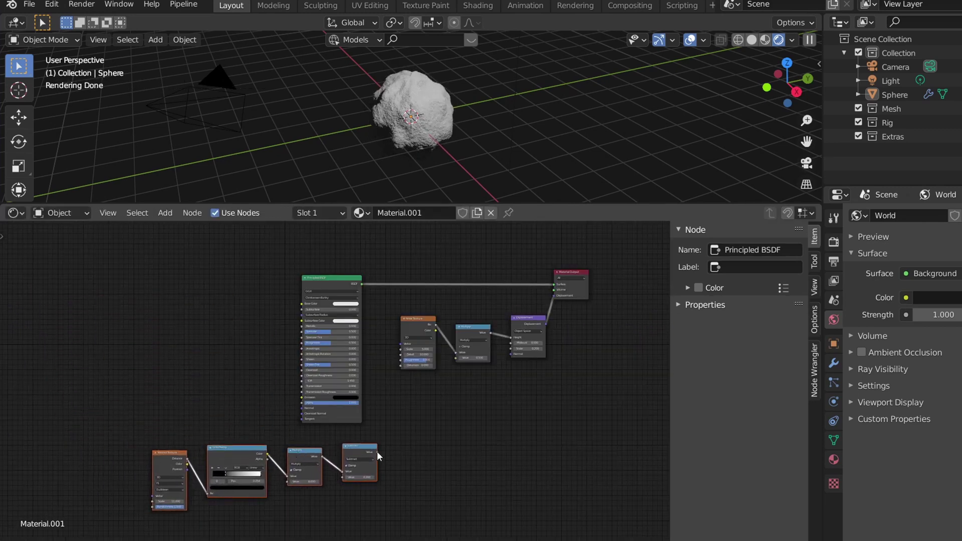
{"action": "left_click_drag", "start_coordinate": [454, 358], "coordinate": [455, 358]}
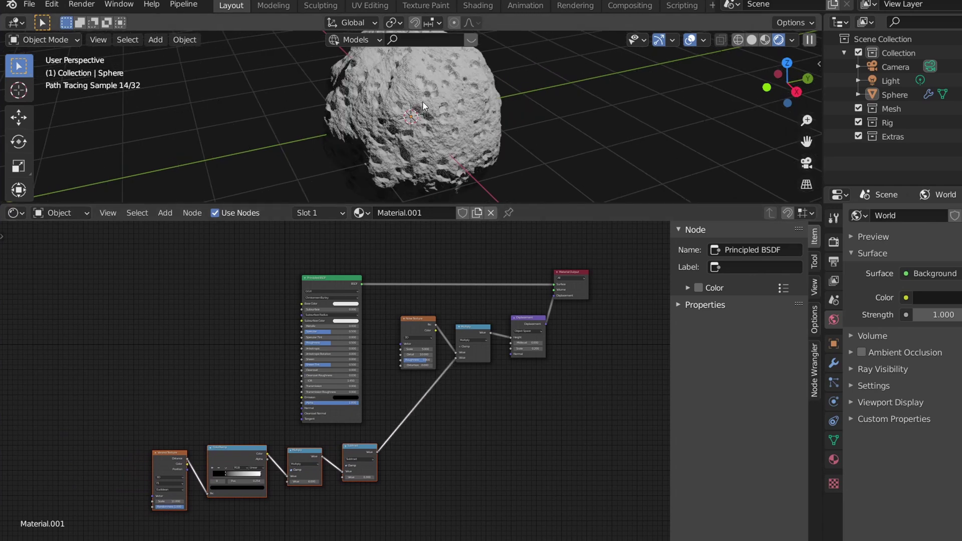
{"action": "middle_click_drag", "start_coordinate": [522, 151], "coordinate": [494, 144]}
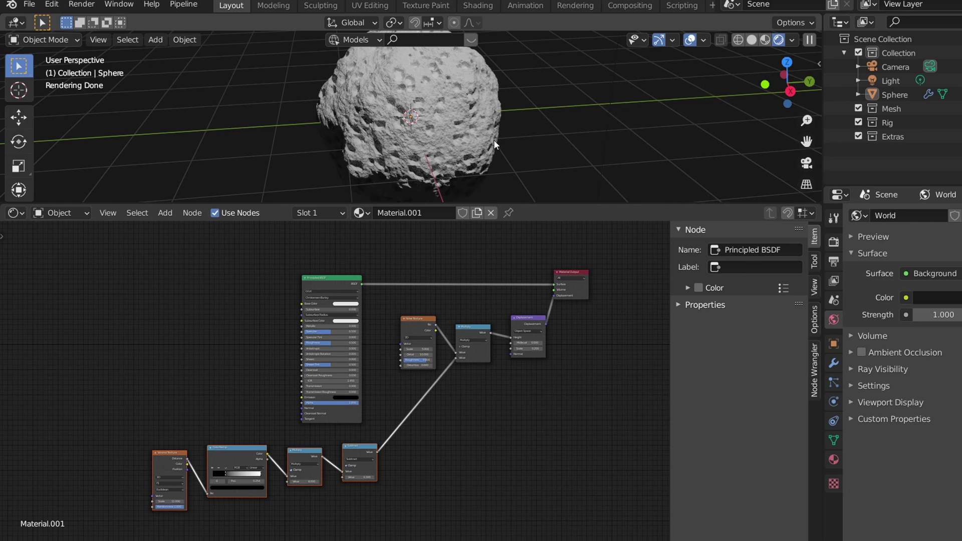
{"action": "middle_click_drag", "start_coordinate": [494, 140], "coordinate": [476, 149]}
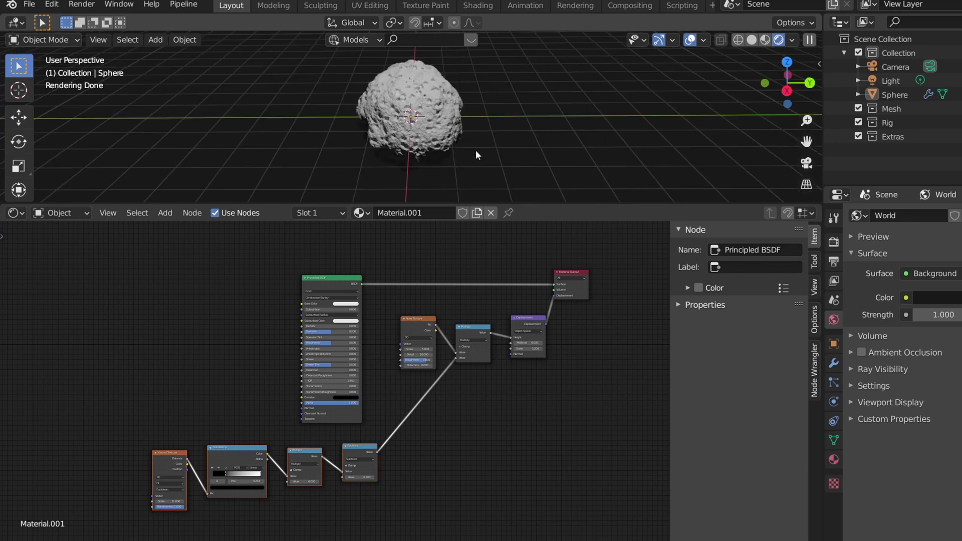
{"action": "middle_click_drag", "start_coordinate": [221, 304], "coordinate": [318, 329]}
{"action": "scroll", "coordinate": [400, 320], "scroll_direction": "up", "scroll_amount": 3}
Step: Add a second Noise Texture and connect its Fac to Base Color
{"action": "key", "text": "shift+a"}
{"action": "left_click", "coordinate": [269, 326]}
{"action": "type", "text": "nois"}
{"action": "key", "text": "Return"}
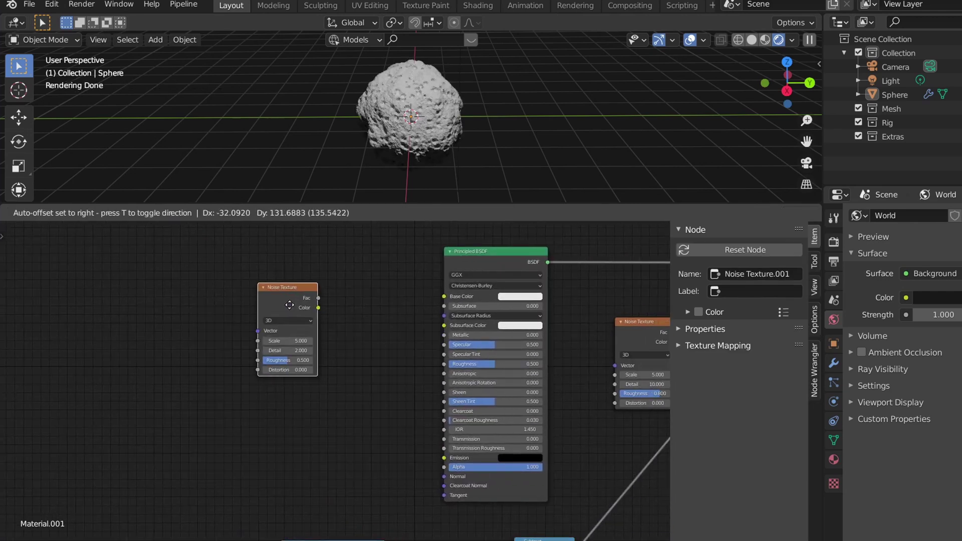
{"action": "left_click", "coordinate": [290, 304]}
{"action": "left_click_drag", "start_coordinate": [318, 298], "coordinate": [446, 296]}
Step: Insert a ColorRamp on the Noise-to-Base Color link with its black stop at 0.180
{"action": "key", "text": "shift+a"}
{"action": "left_click", "coordinate": [403, 329]}
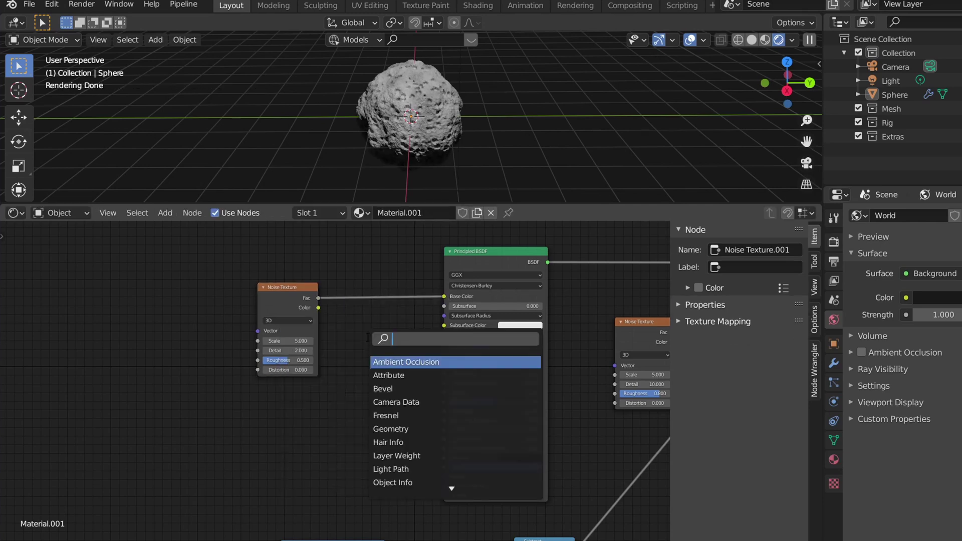
{"action": "type", "text": "colo"}
{"action": "left_click", "coordinate": [526, 375]}
{"action": "left_click", "coordinate": [470, 321]}
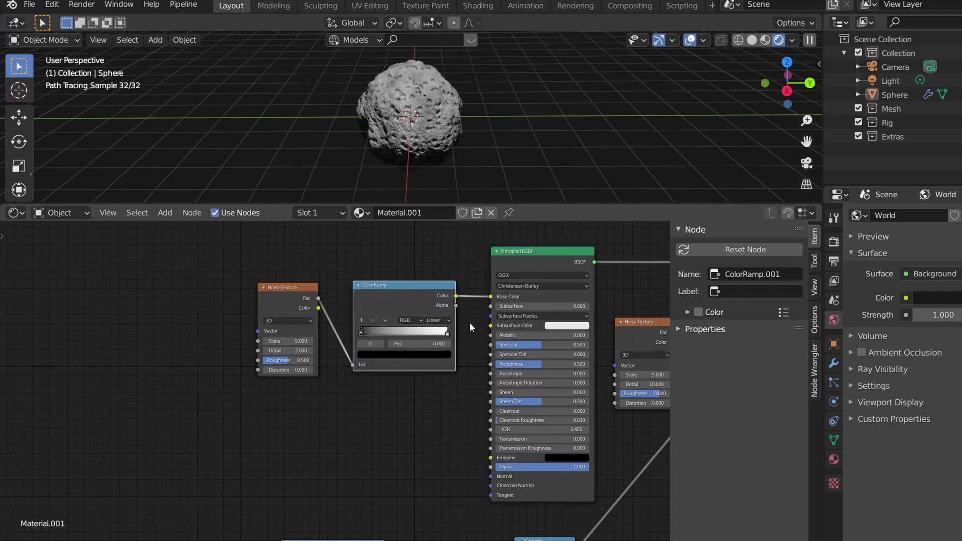
{"action": "mouse_move", "coordinate": [364, 332]}
{"action": "left_mouse_down"}
{"action": "mouse_move", "coordinate": [409, 332]}
{"action": "mouse_move", "coordinate": [370, 332]}
{"action": "left_mouse_up"}
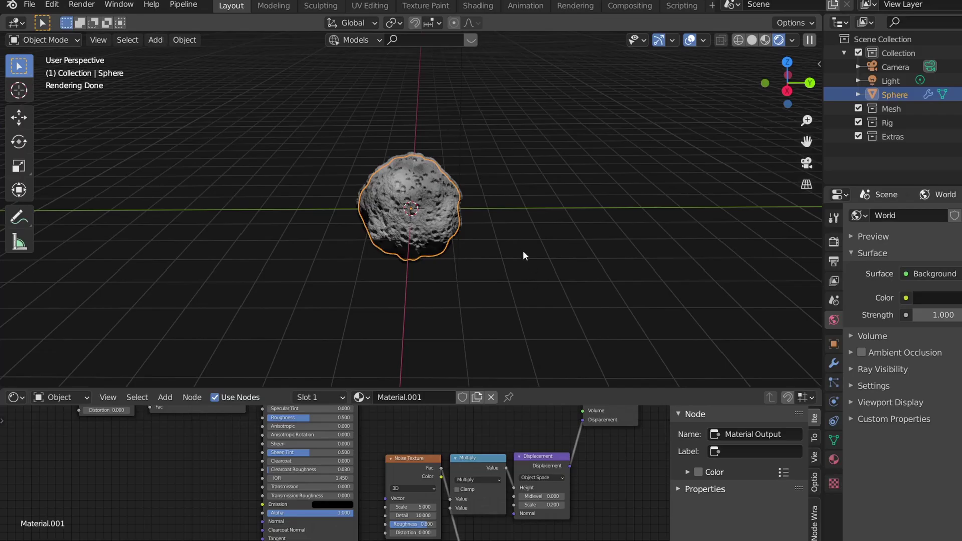
Step: Duplicate the rock along Y and give the copy its own displacement texture
{"action": "key", "text": "shift+d"}
{"action": "key", "text": "y"}
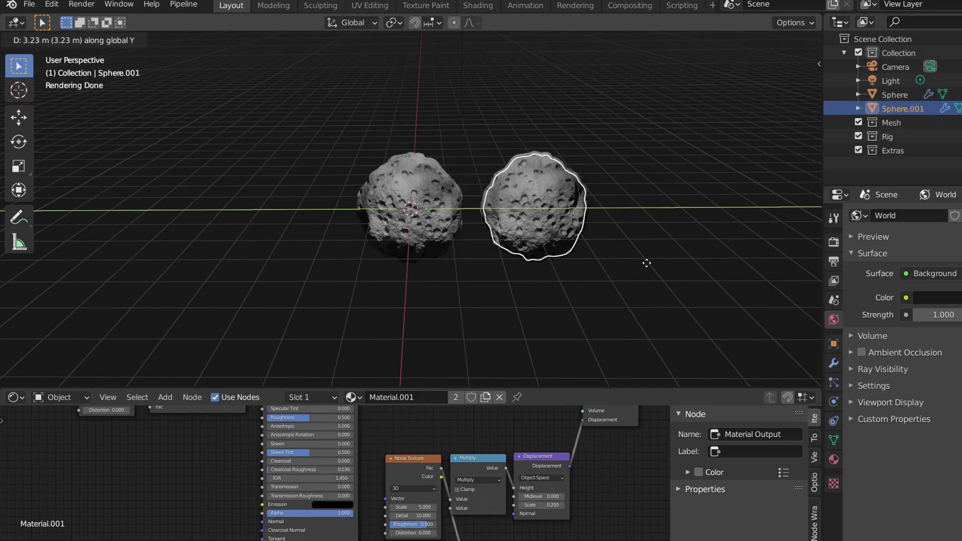
{"action": "left_click", "coordinate": [647, 262]}
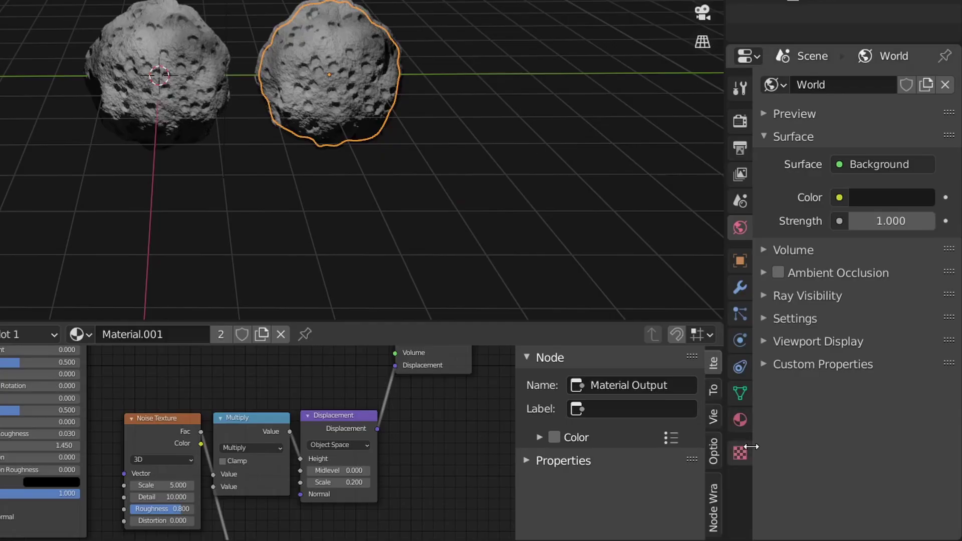
{"action": "left_click", "coordinate": [834, 485]}
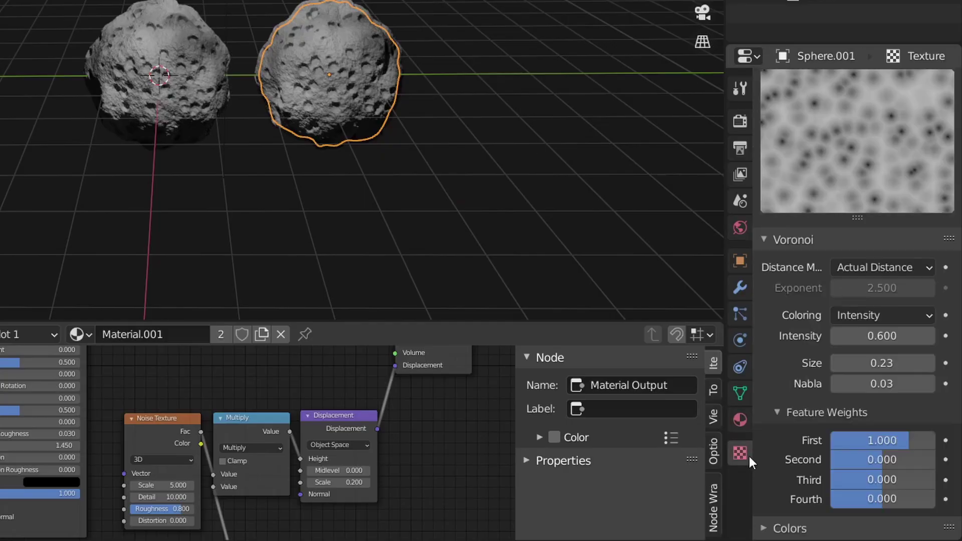
{"action": "scroll", "coordinate": [859, 449], "scroll_direction": "up", "scroll_amount": 5}
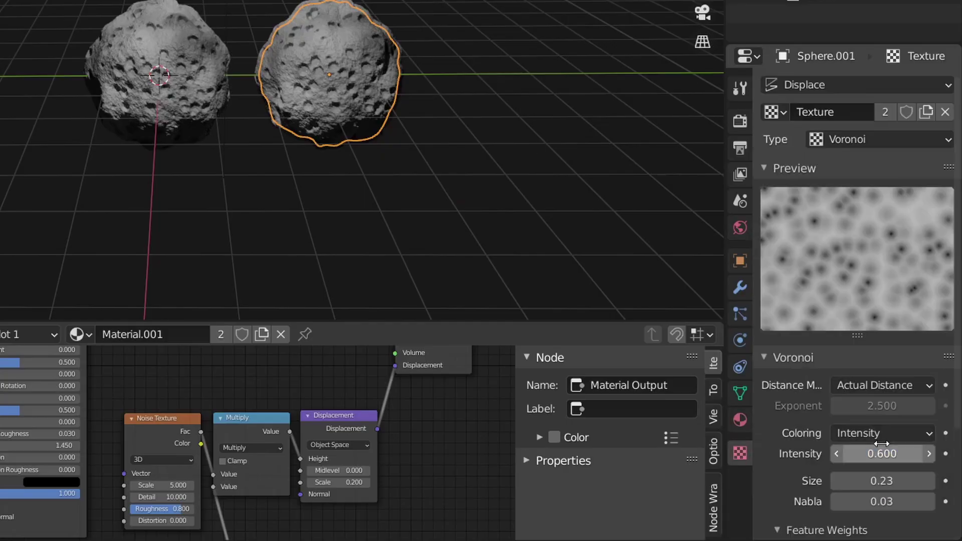
{"action": "left_click", "coordinate": [885, 113]}
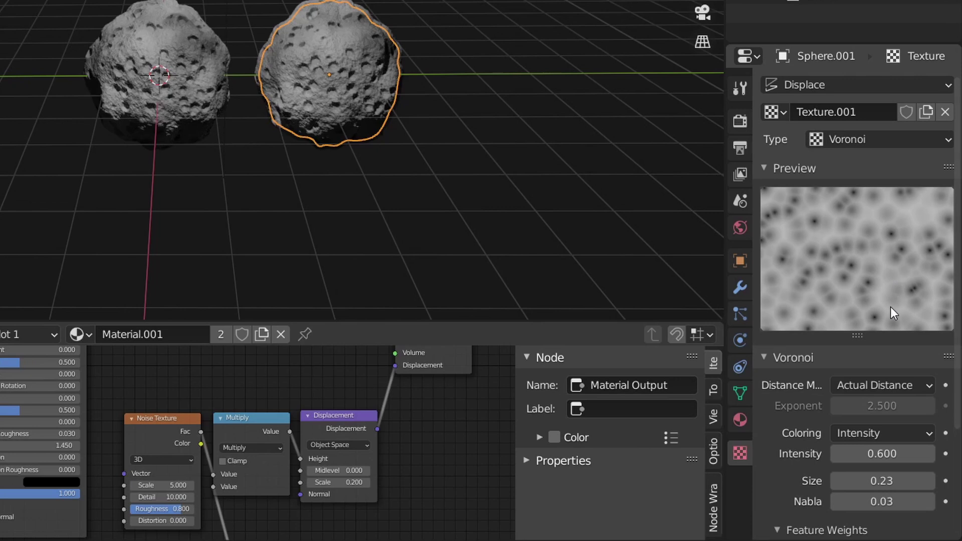
Step: Switch the copy's texture type from Clouds to Musgrave and increase its size
{"action": "scroll", "coordinate": [891, 306], "scroll_direction": "down", "scroll_amount": 5}
{"action": "scroll", "coordinate": [890, 307], "scroll_direction": "up", "scroll_amount": 5}
{"action": "left_click", "coordinate": [867, 139]}
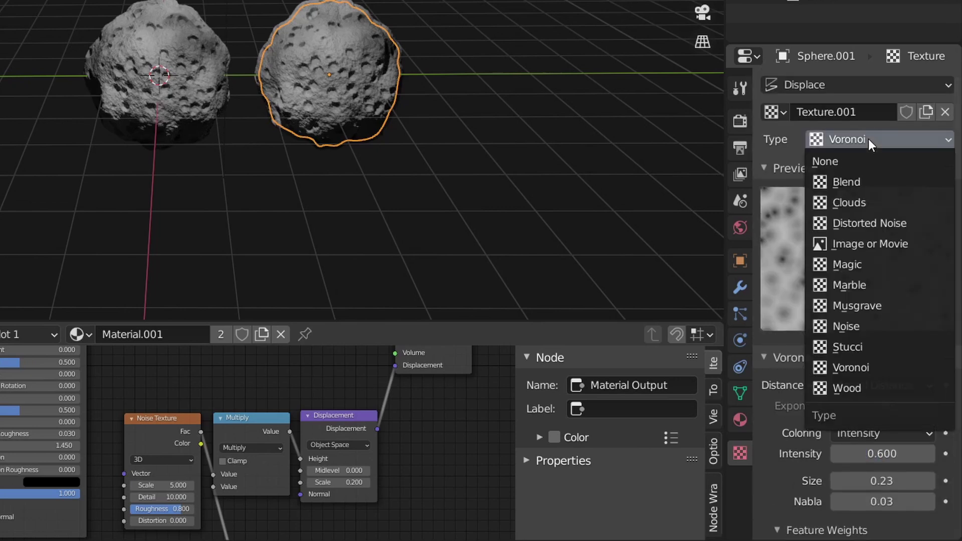
{"action": "left_click", "coordinate": [867, 202]}
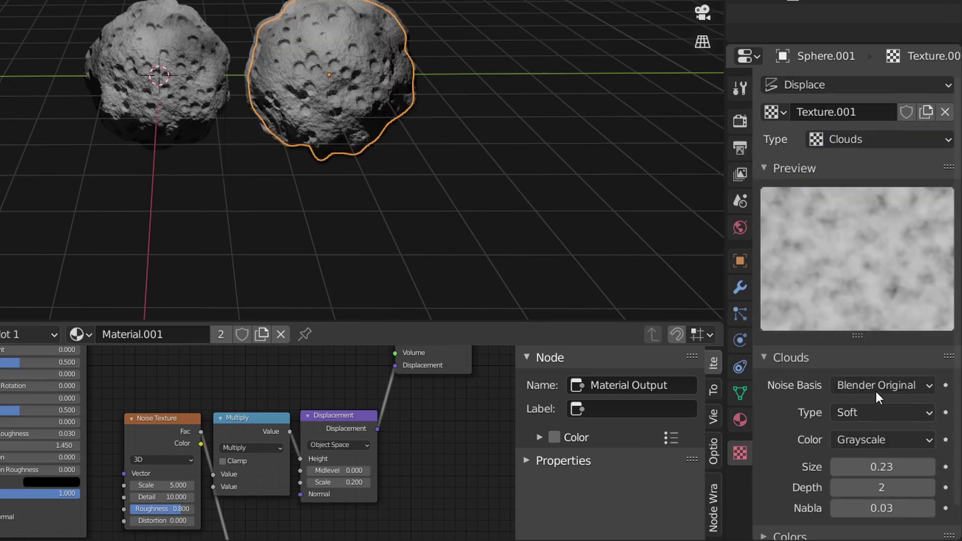
{"action": "left_click", "coordinate": [842, 145]}
{"action": "left_click", "coordinate": [865, 307]}
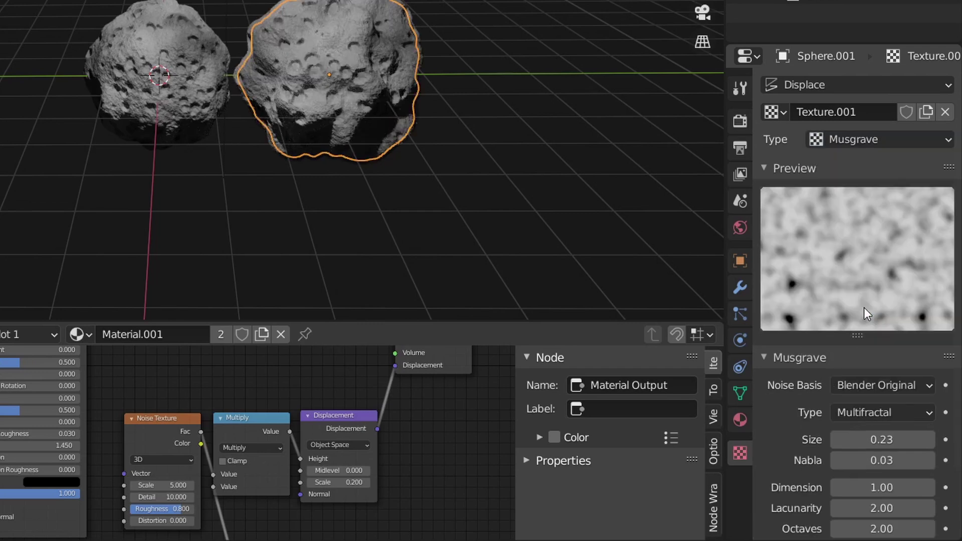
{"action": "left_click_drag", "start_coordinate": [881, 439], "coordinate": [942, 440]}
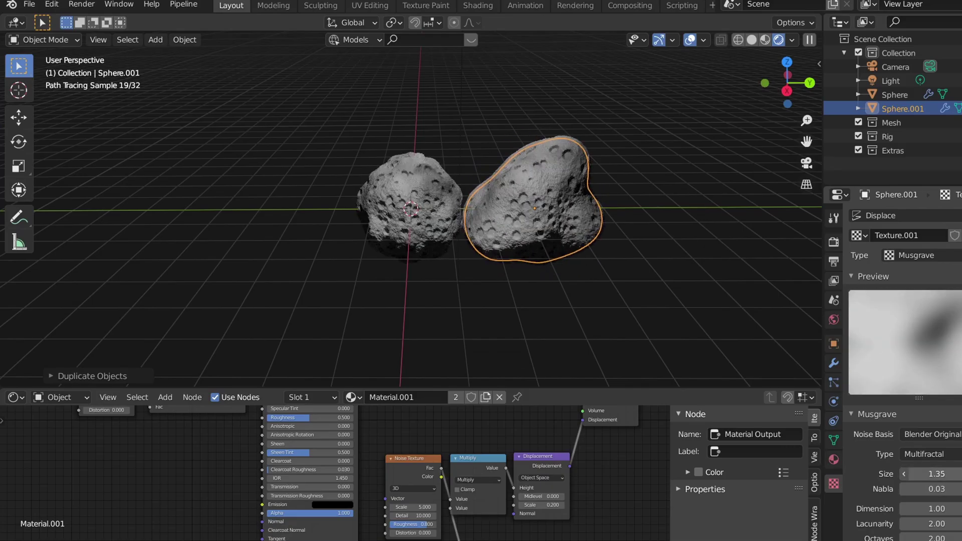
{"action": "left_click_drag", "start_coordinate": [936, 474], "coordinate": [949, 474]}
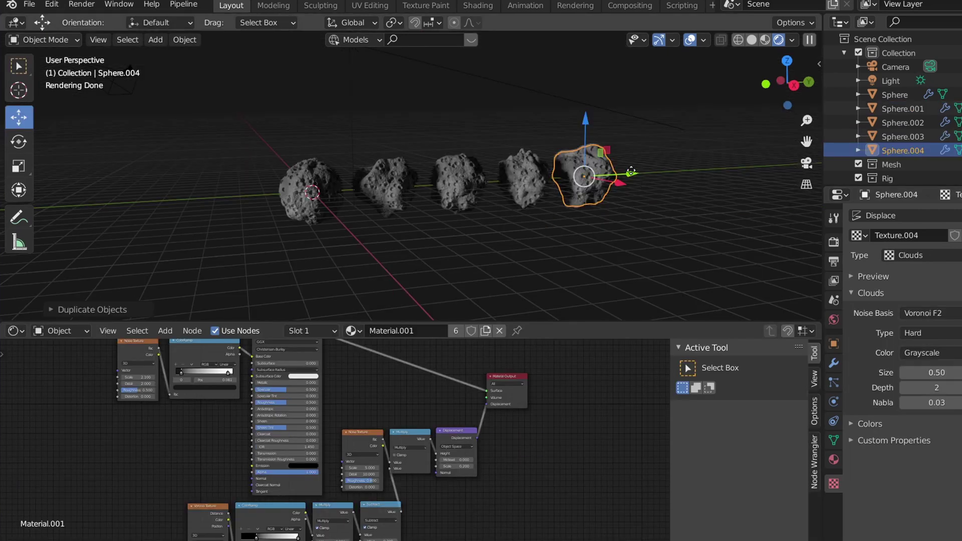
Step: Select all five asteroid spheres
{"action": "key", "text": "shift+space"}
{"action": "key", "text": "g"}
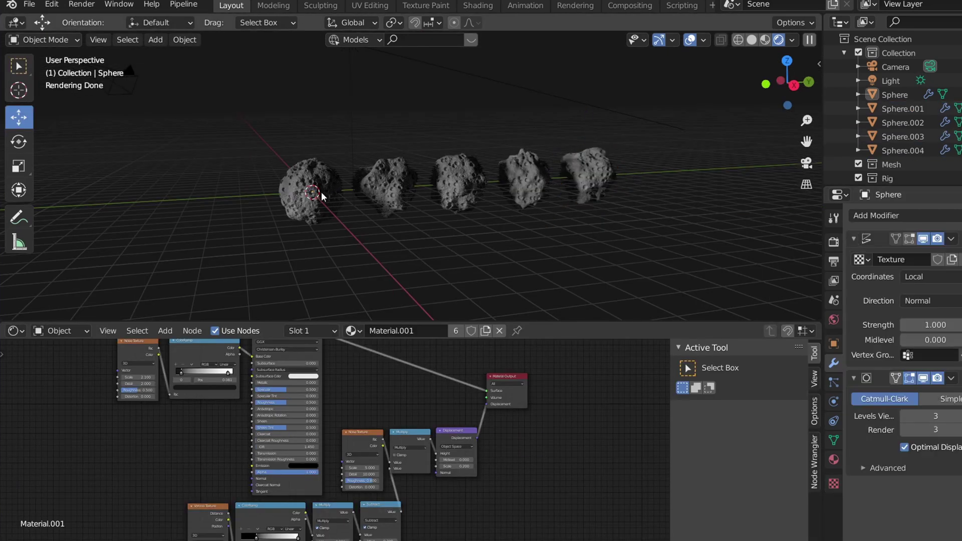
{"action": "left_click", "coordinate": [319, 194]}
{"action": "left_click", "coordinate": [386, 186], "text": "shift"}
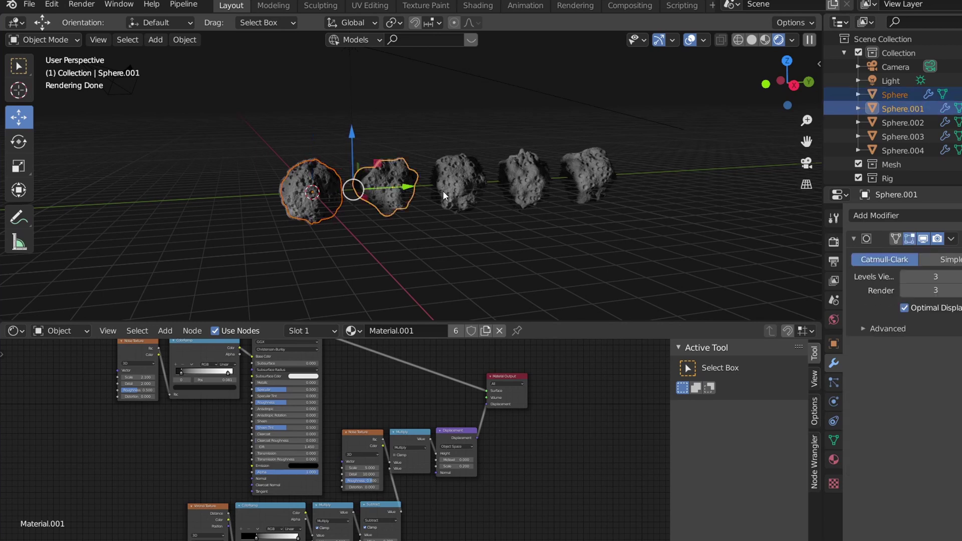
{"action": "left_click", "coordinate": [458, 183], "text": "shift"}
{"action": "left_click", "coordinate": [524, 178], "text": "shift"}
{"action": "left_click", "coordinate": [585, 180], "text": "shift"}
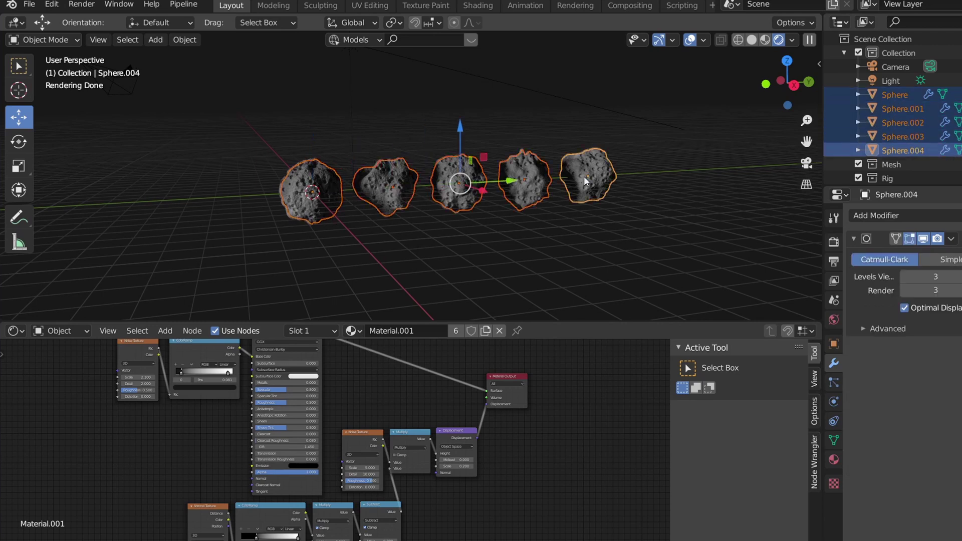
Step: Begin moving the selected rocks into a new collection
{"action": "right_click", "coordinate": [584, 177]}
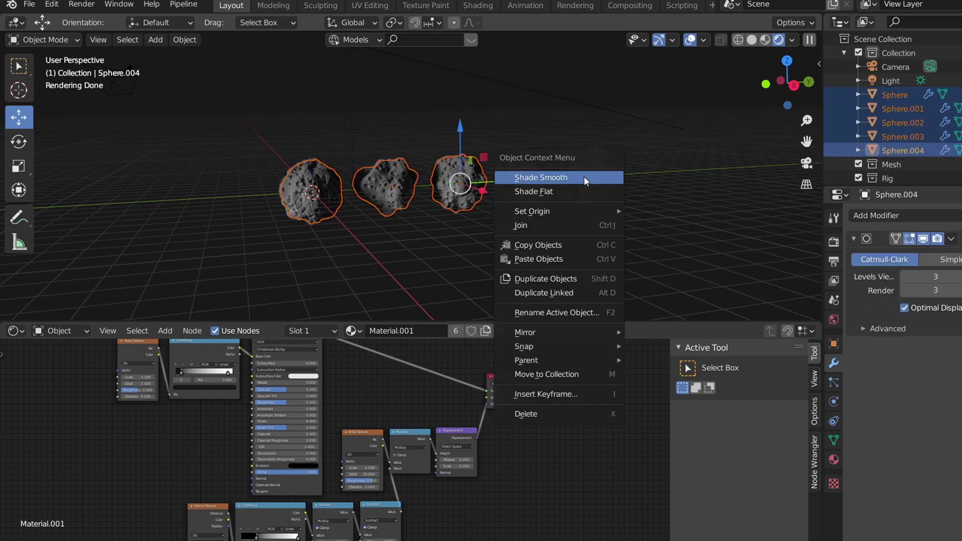
{"action": "left_click", "coordinate": [584, 372]}
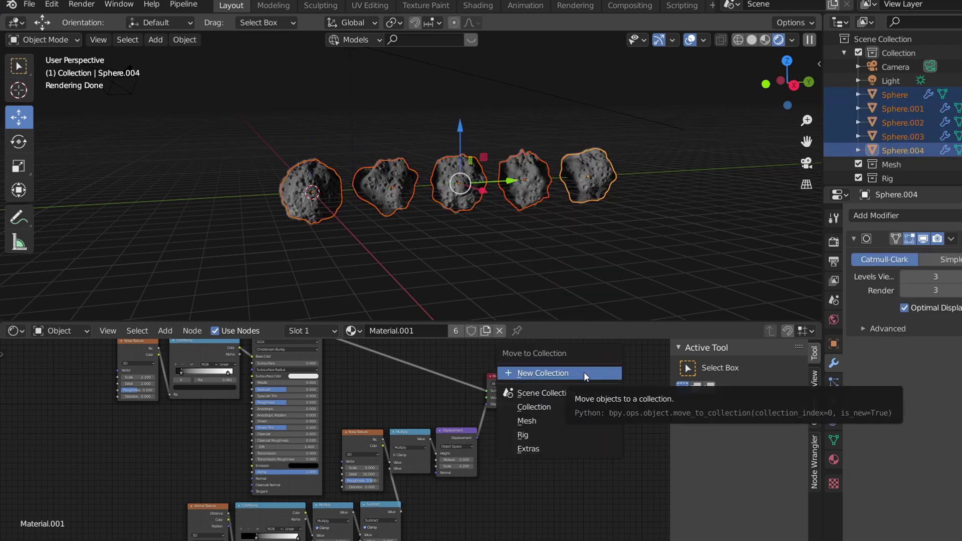
{"action": "right_click", "coordinate": [550, 99]}
{"action": "left_click", "coordinate": [547, 227]}
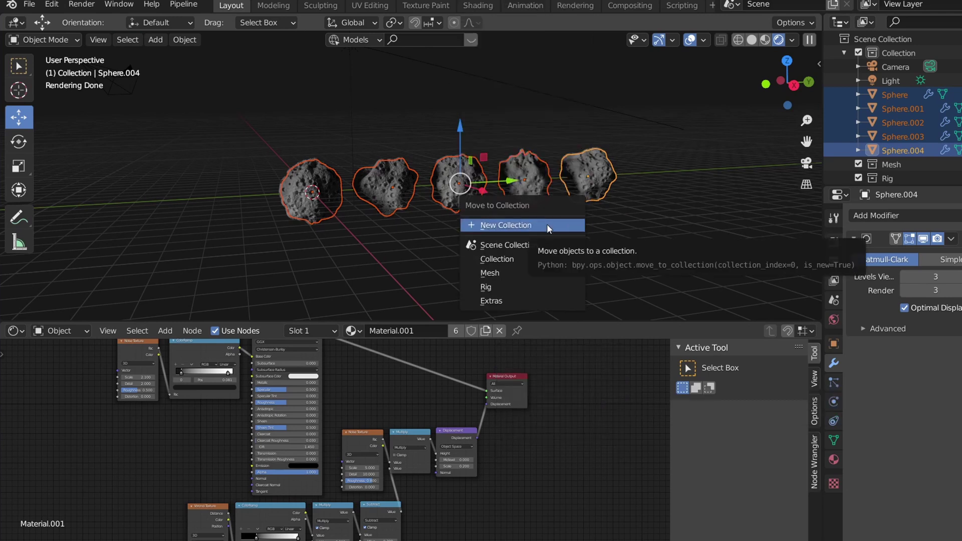
{"action": "left_click", "coordinate": [546, 224]}
Step: Create the 'asteroids' collection, then add a plane and scale it up
{"action": "type", "text": "asteroids"}
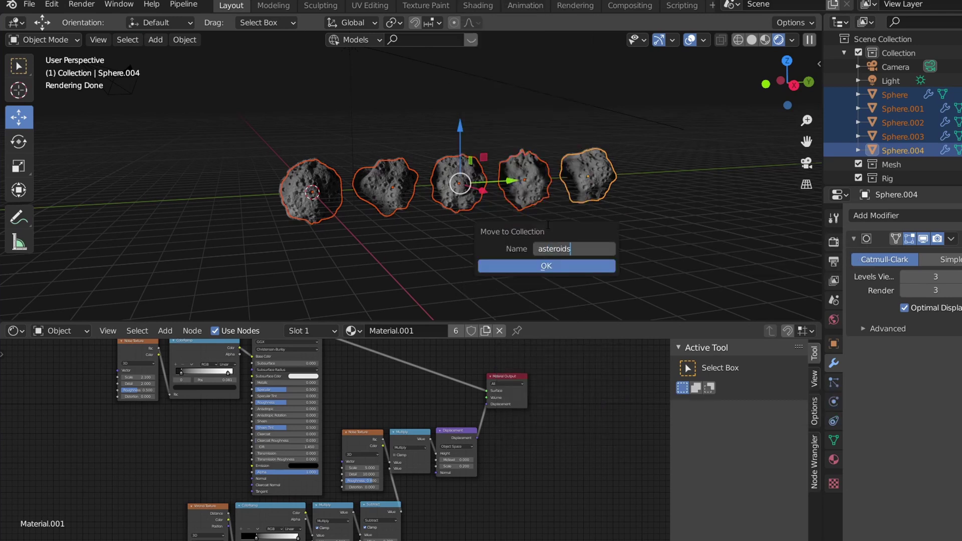
{"action": "left_click", "coordinate": [546, 266]}
{"action": "left_click", "coordinate": [155, 40]}
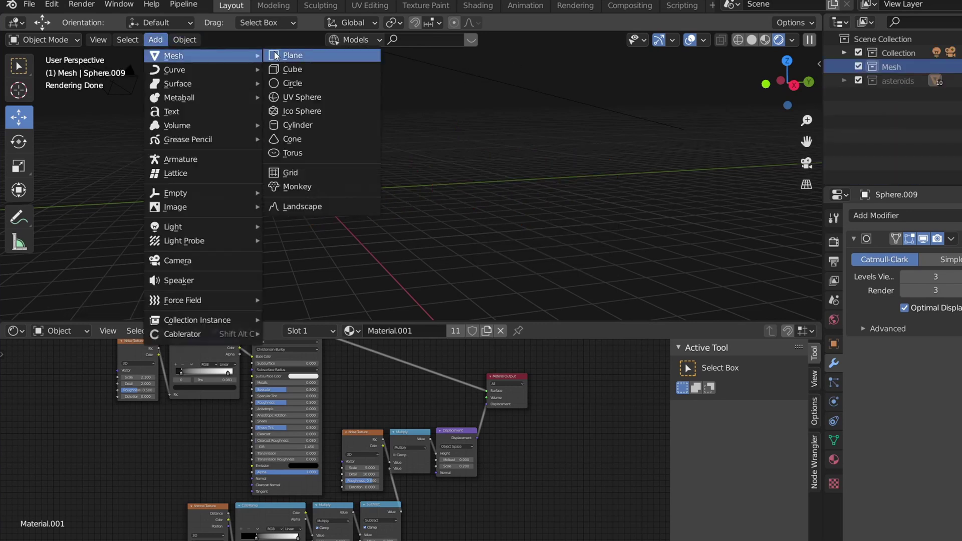
{"action": "mouse_move", "coordinate": [171, 54]}
{"action": "left_click", "coordinate": [275, 53]}
{"action": "key", "text": "s"}
{"action": "left_click", "coordinate": [630, 180]}
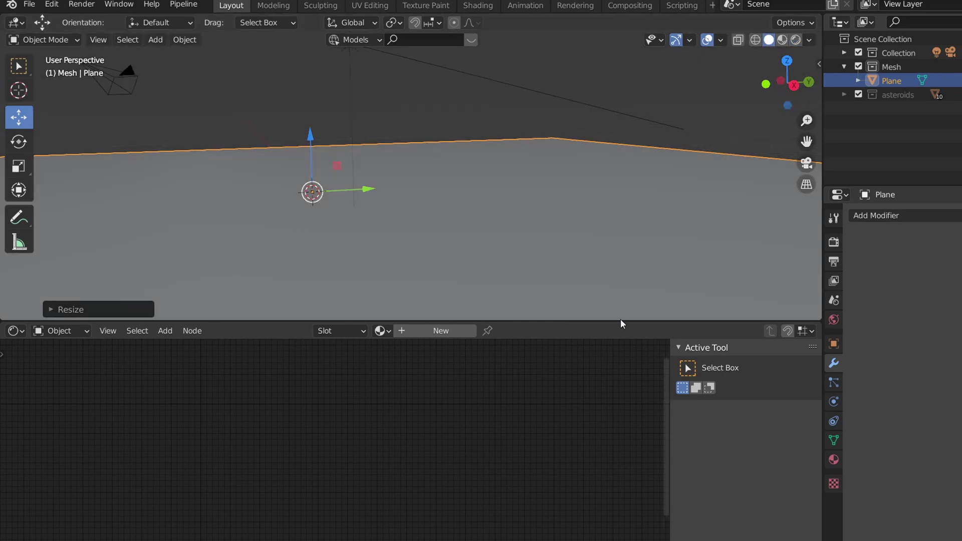
Step: Give the plane a Hair particle system with Advanced options enabled
{"action": "middle_click_drag", "start_coordinate": [620, 319], "coordinate": [584, 178]}
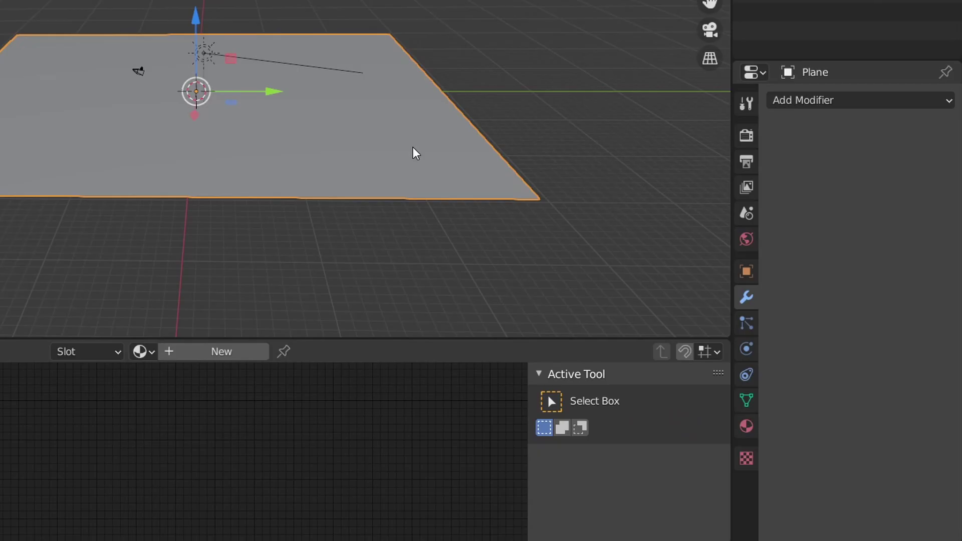
{"action": "left_click", "coordinate": [746, 324]}
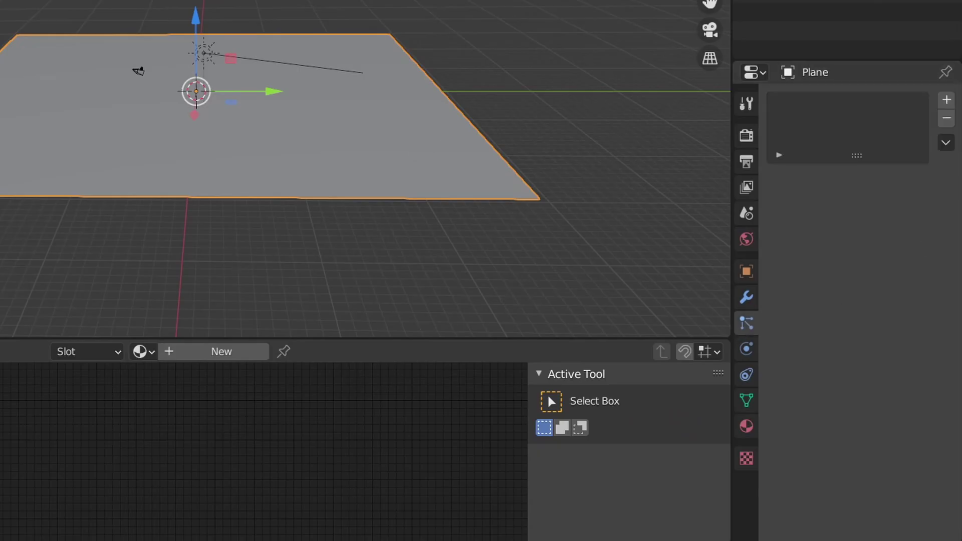
{"action": "left_click", "coordinate": [946, 101]}
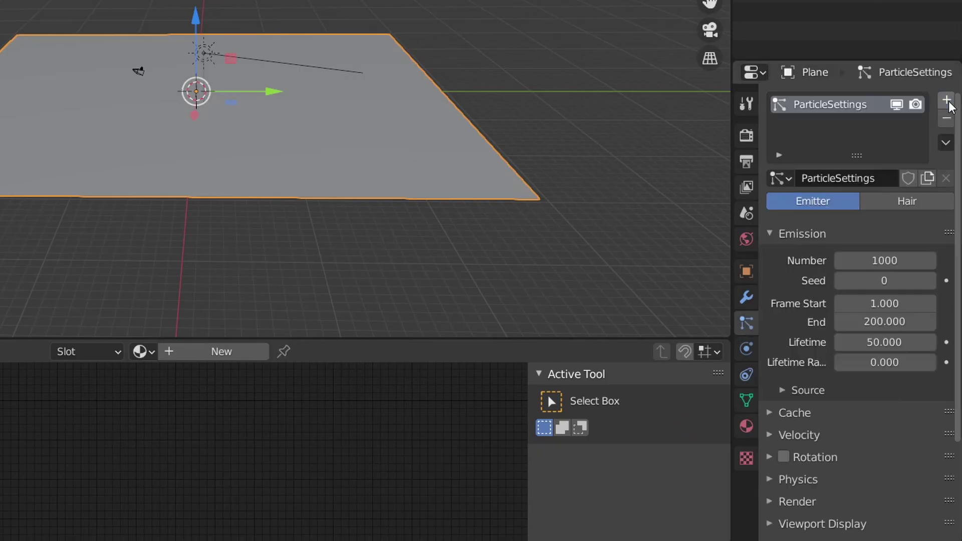
{"action": "left_click", "coordinate": [908, 201]}
{"action": "left_click", "coordinate": [869, 224]}
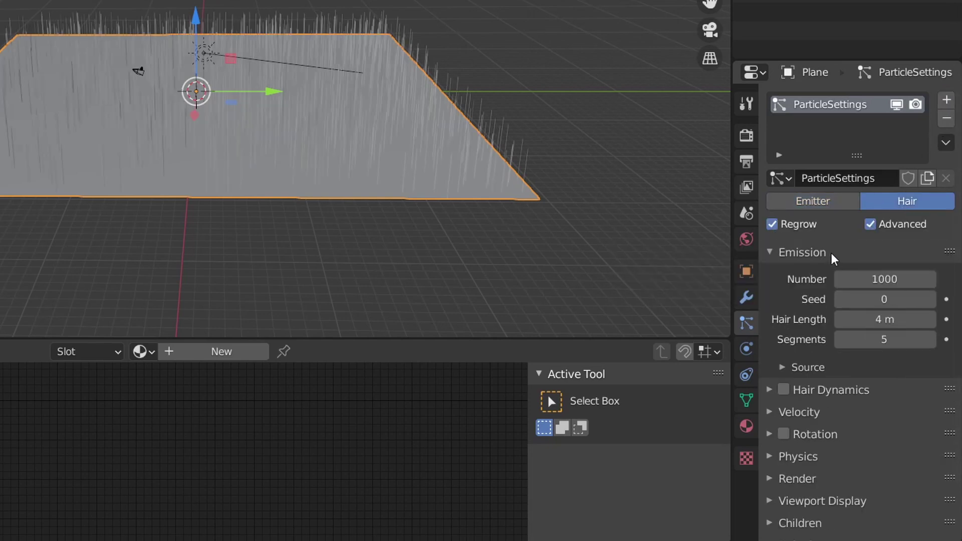
Step: Render the hair as the asteroids collection, scale randomness 1.0, Show Emitter off
{"action": "scroll", "coordinate": [831, 254], "scroll_direction": "down", "scroll_amount": 4}
{"action": "left_click", "coordinate": [808, 390]}
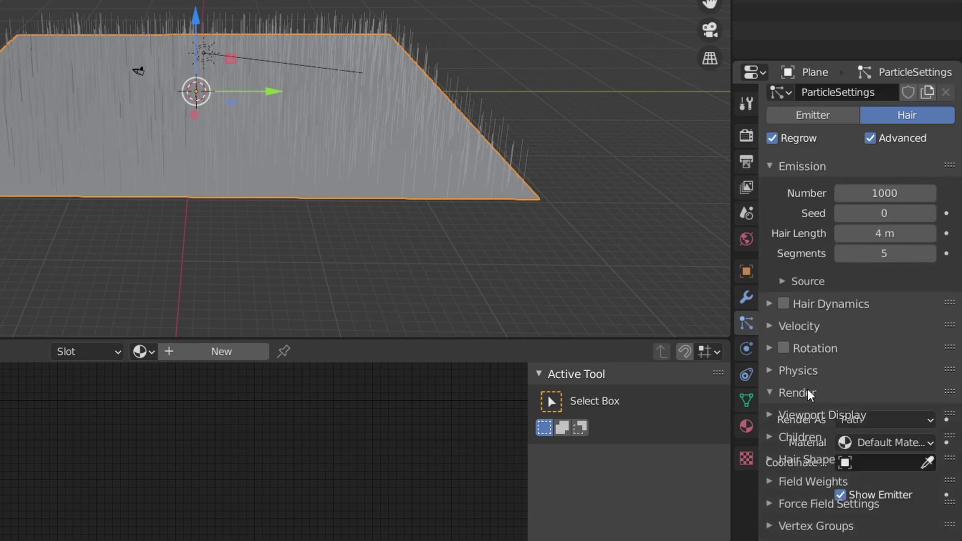
{"action": "scroll", "coordinate": [807, 389], "scroll_direction": "down", "scroll_amount": 5}
{"action": "left_click", "coordinate": [883, 305]}
{"action": "left_click", "coordinate": [873, 382]}
{"action": "scroll", "coordinate": [873, 383], "scroll_direction": "down", "scroll_amount": 4}
{"action": "left_click", "coordinate": [874, 354]}
{"action": "left_click", "coordinate": [834, 378]}
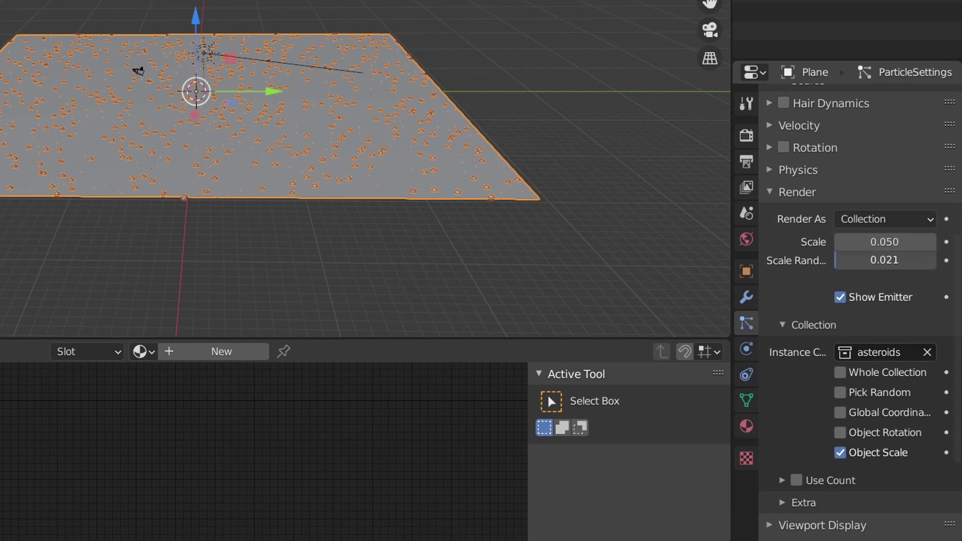
{"action": "left_click_drag", "start_coordinate": [884, 260], "coordinate": [937, 260]}
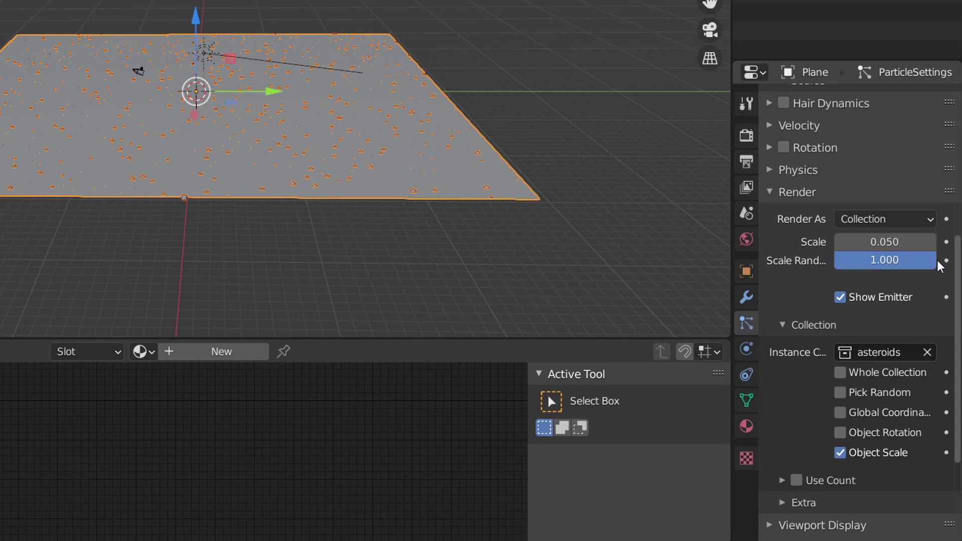
{"action": "left_click", "coordinate": [840, 298]}
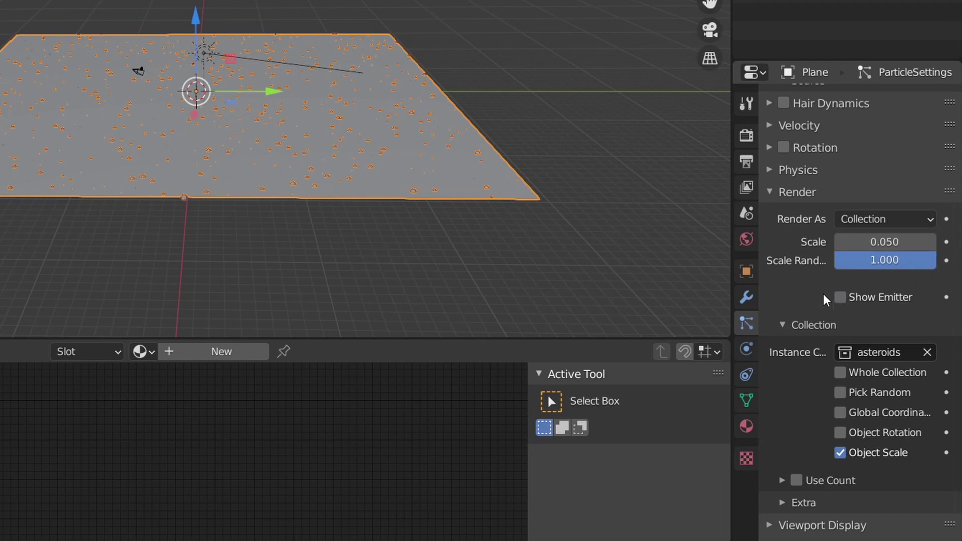
Step: Hide the emitter plane in the viewport display settings
{"action": "left_click", "coordinate": [822, 525]}
{"action": "scroll", "coordinate": [850, 451], "scroll_direction": "down", "scroll_amount": 8}
{"action": "left_click", "coordinate": [841, 477]}
{"action": "scroll", "coordinate": [827, 301], "scroll_direction": "up", "scroll_amount": 15}
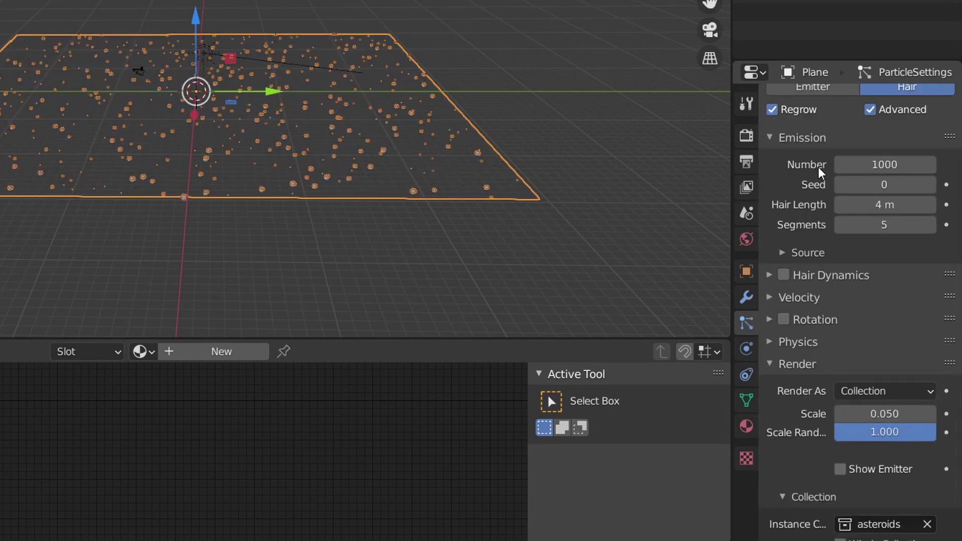
{"action": "scroll", "coordinate": [822, 173], "scroll_direction": "up", "scroll_amount": 2}
Step: Set 1062 particles and seed 32, keeping emission from Faces
{"action": "left_click_drag", "start_coordinate": [857, 194], "coordinate": [888, 194]}
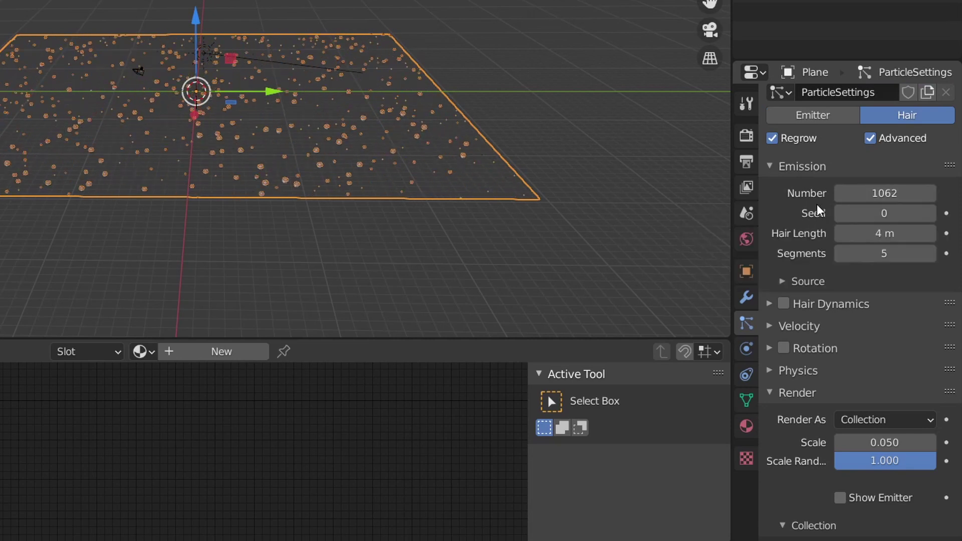
{"action": "left_click_drag", "start_coordinate": [858, 213], "coordinate": [867, 233]}
{"action": "scroll", "coordinate": [801, 250], "scroll_direction": "down", "scroll_amount": 1}
{"action": "left_click", "coordinate": [806, 261]}
{"action": "left_click", "coordinate": [874, 290]}
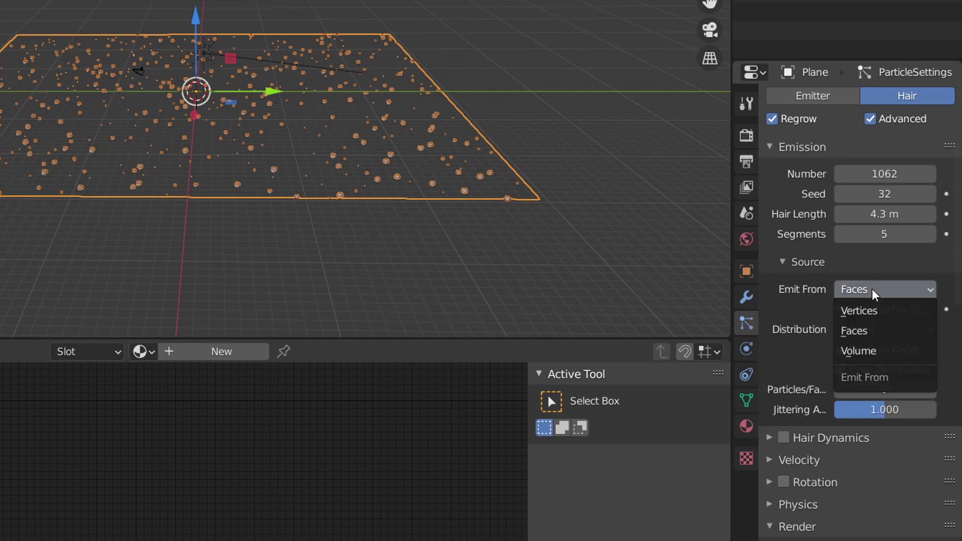
{"action": "left_click", "coordinate": [869, 332]}
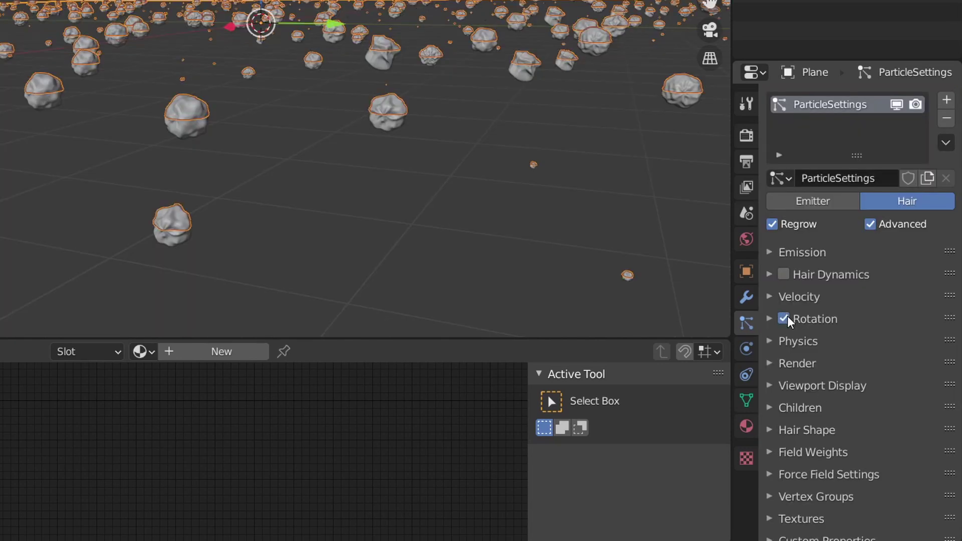
Step: Enable particle rotation with Object Z orientation
{"action": "left_click", "coordinate": [801, 319]}
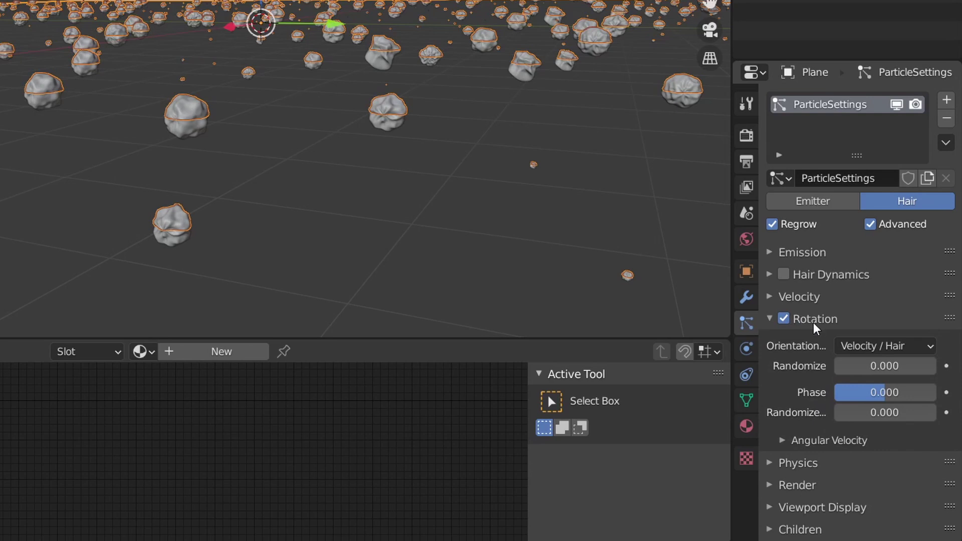
{"action": "left_click", "coordinate": [871, 340]}
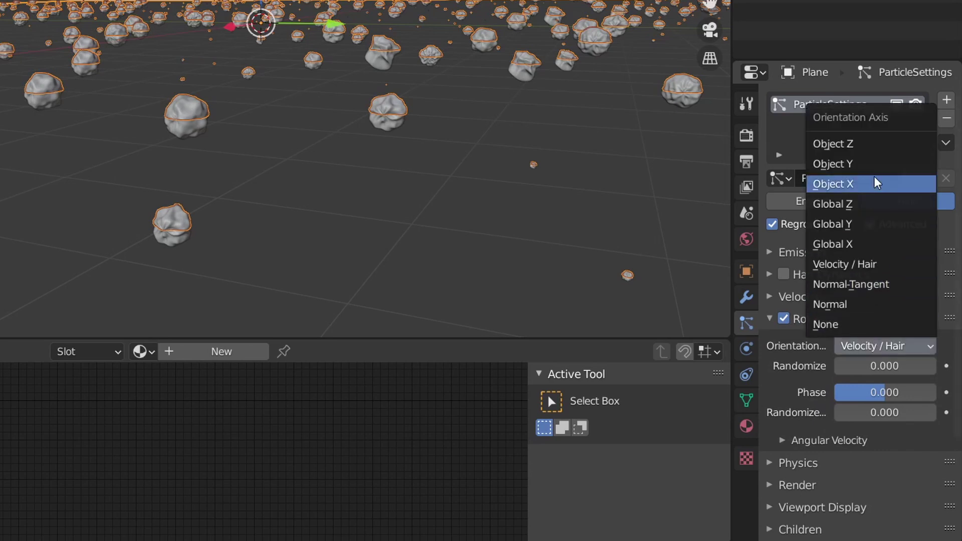
{"action": "left_click", "coordinate": [871, 144]}
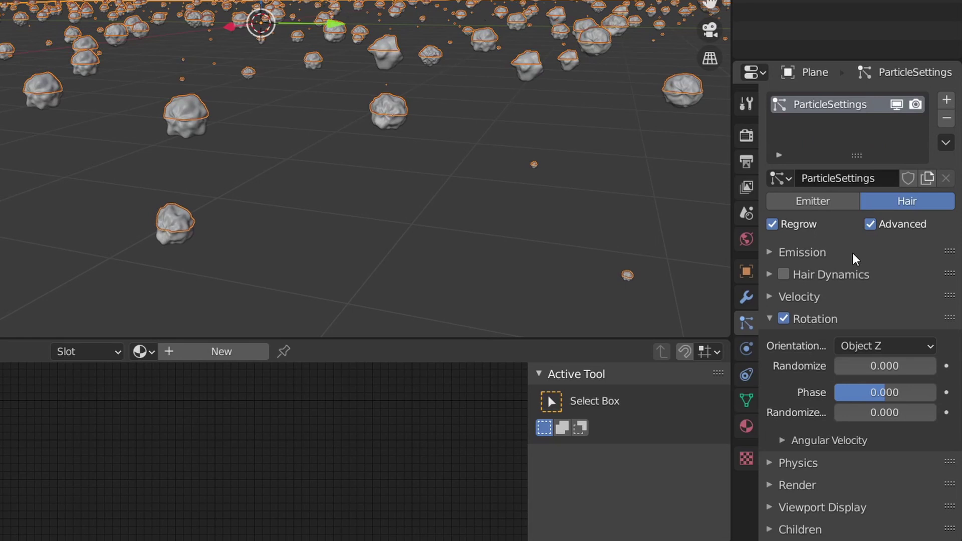
Step: Keyframe rotation Phase at -1 on frame 1 and 1 on frame 250
{"action": "left_click", "coordinate": [21, 368]}
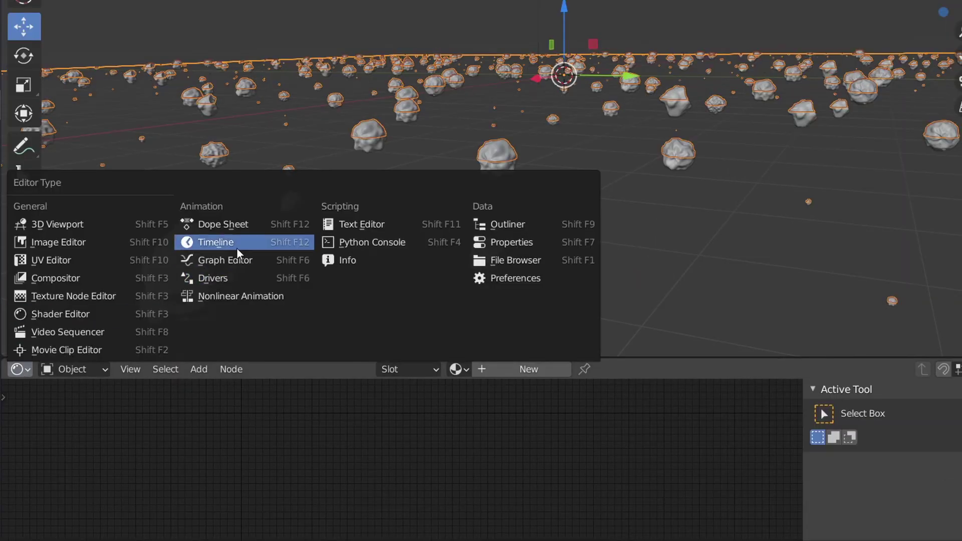
{"action": "left_click", "coordinate": [237, 248]}
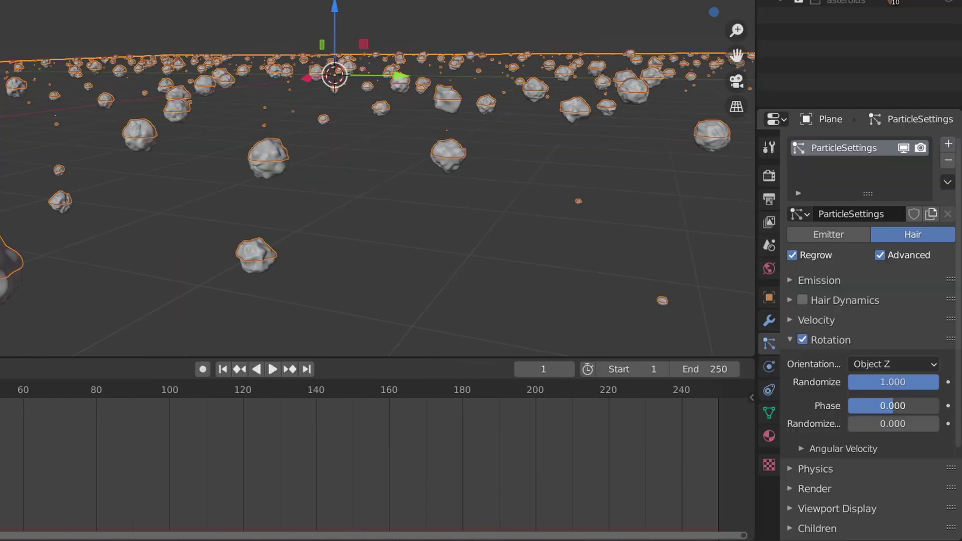
{"action": "left_click_drag", "start_coordinate": [854, 405], "coordinate": [854, 403]}
{"action": "right_click", "coordinate": [865, 403]}
{"action": "left_click", "coordinate": [849, 345]}
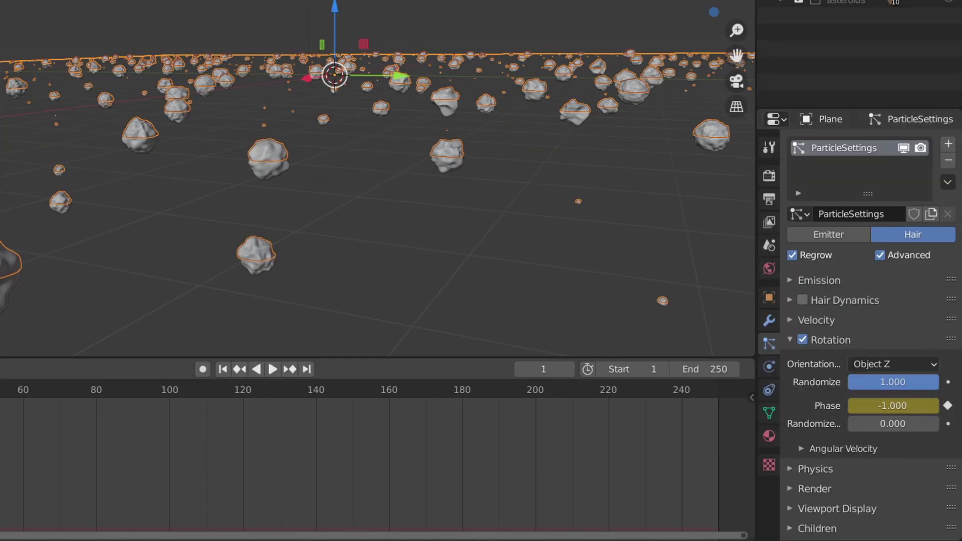
{"action": "left_click_drag", "start_coordinate": [15, 404], "coordinate": [718, 414]}
{"action": "left_click_drag", "start_coordinate": [908, 406], "coordinate": [947, 405]}
{"action": "right_click", "coordinate": [907, 405]}
{"action": "left_click", "coordinate": [897, 368]}
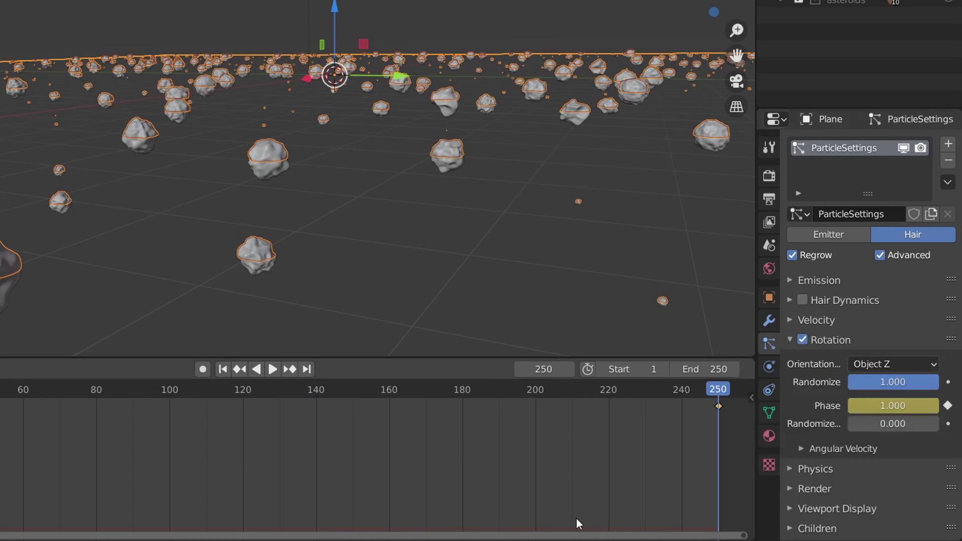
Step: Play the animation to watch the asteroids rotate, then stop it
{"action": "key", "text": "space"}
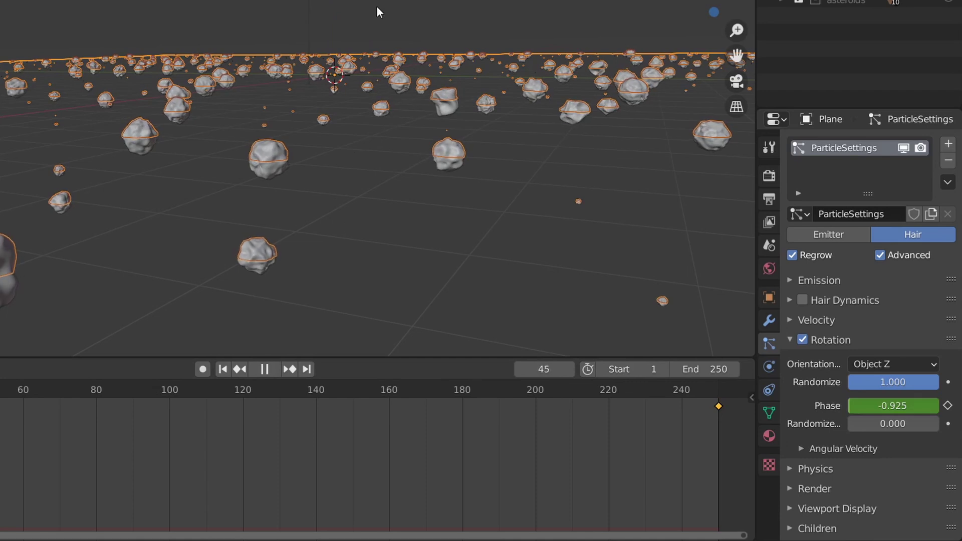
{"action": "left_click", "coordinate": [376, 7]}
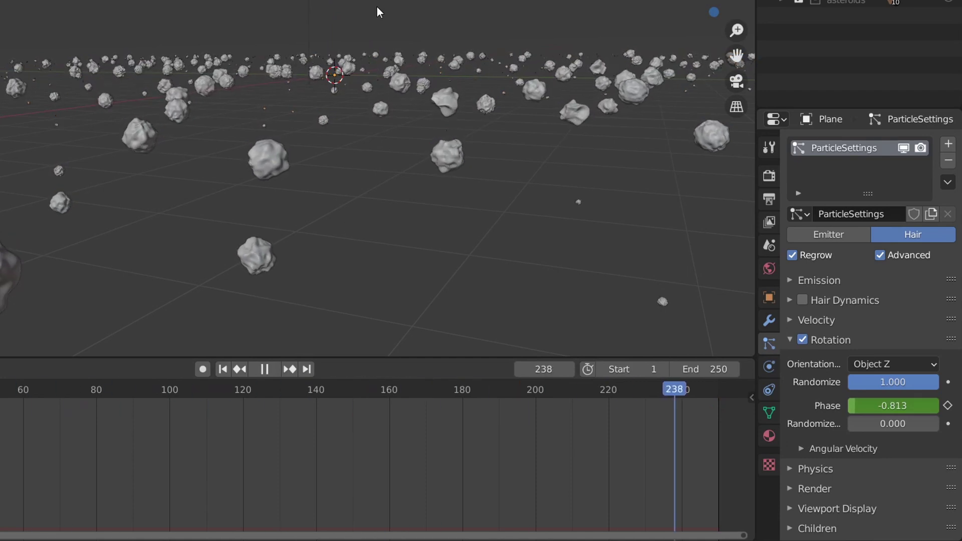
{"action": "key", "text": "space"}
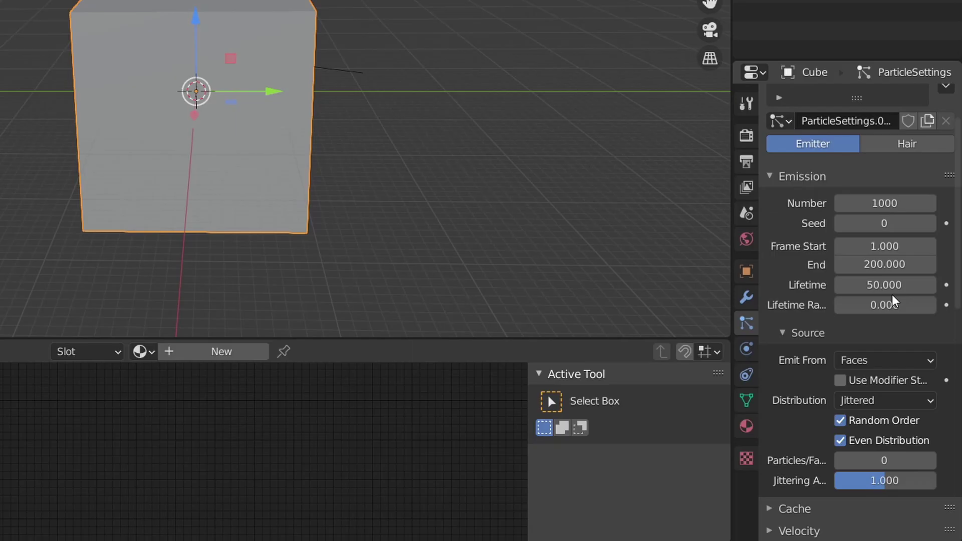
Step: Hide the cube emitter and render its particles as the asteroids collection
{"action": "scroll", "coordinate": [893, 362], "scroll_direction": "down", "scroll_amount": 15}
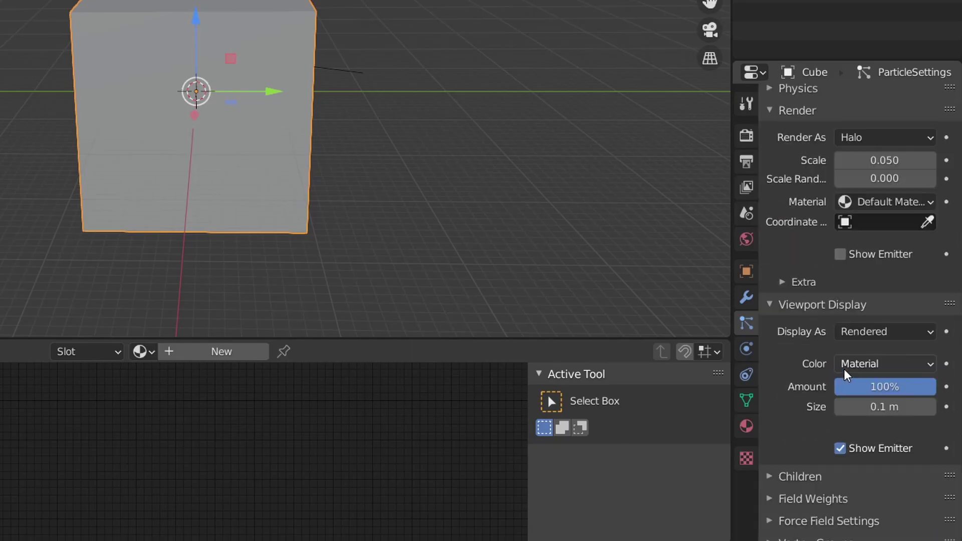
{"action": "left_click", "coordinate": [839, 448]}
{"action": "scroll", "coordinate": [852, 301], "scroll_direction": "up", "scroll_amount": 4}
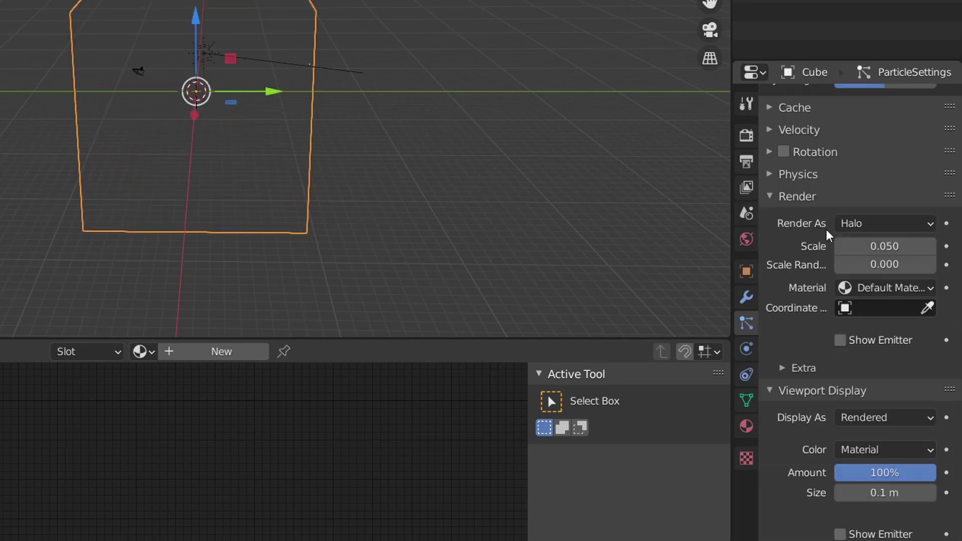
{"action": "left_click", "coordinate": [874, 228]}
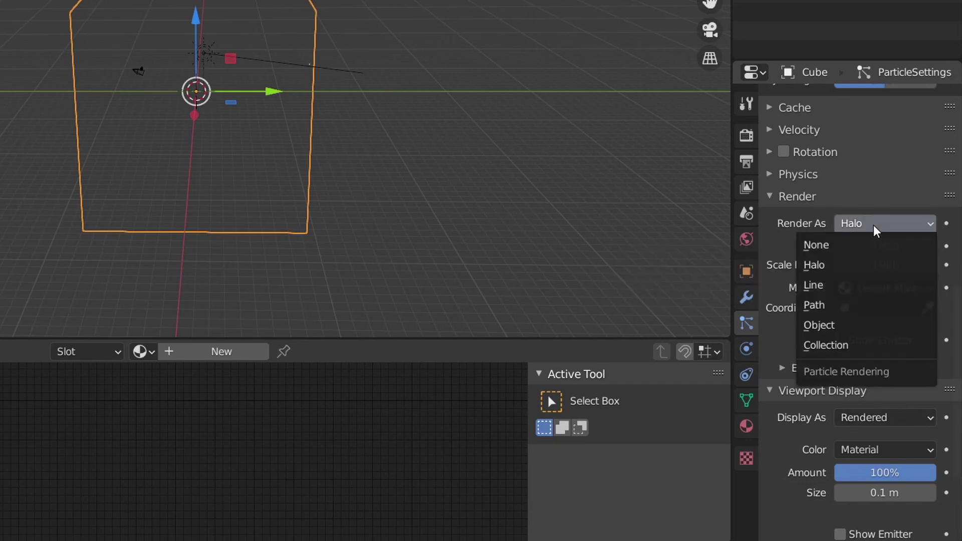
{"action": "left_click", "coordinate": [825, 343]}
{"action": "left_click", "coordinate": [862, 354]}
{"action": "left_click", "coordinate": [766, 170]}
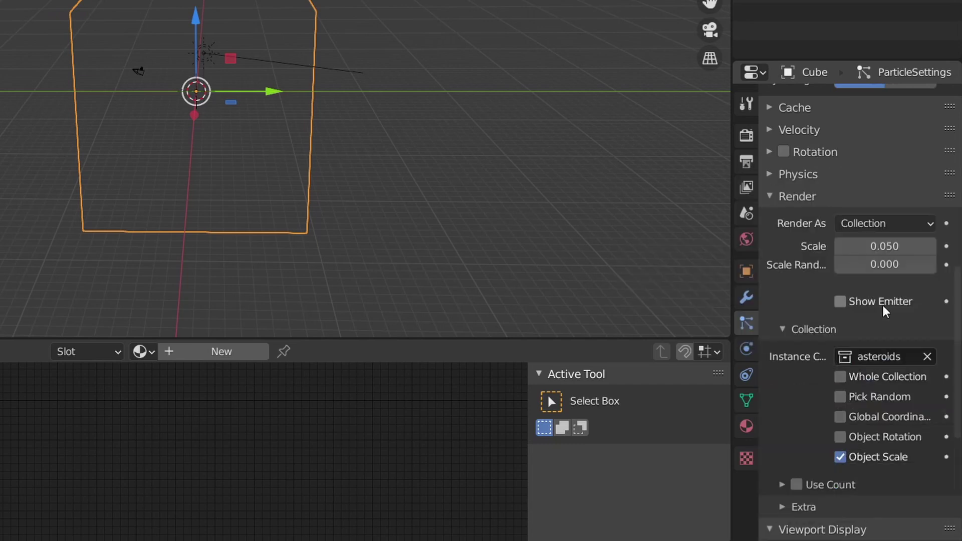
Step: Emit the particles from the cube's volume
{"action": "scroll", "coordinate": [880, 326], "scroll_direction": "up", "scroll_amount": 8}
{"action": "left_click", "coordinate": [880, 193]}
{"action": "left_click", "coordinate": [880, 249]}
{"action": "middle_click_drag", "start_coordinate": [576, 253], "coordinate": [381, 254]}
{"action": "scroll", "coordinate": [847, 286], "scroll_direction": "down", "scroll_amount": 5}
{"action": "scroll", "coordinate": [847, 286], "scroll_direction": "up", "scroll_amount": 12}
Step: Switch the particle system to Hair with Regrow and Advanced enabled
{"action": "left_click", "coordinate": [901, 201]}
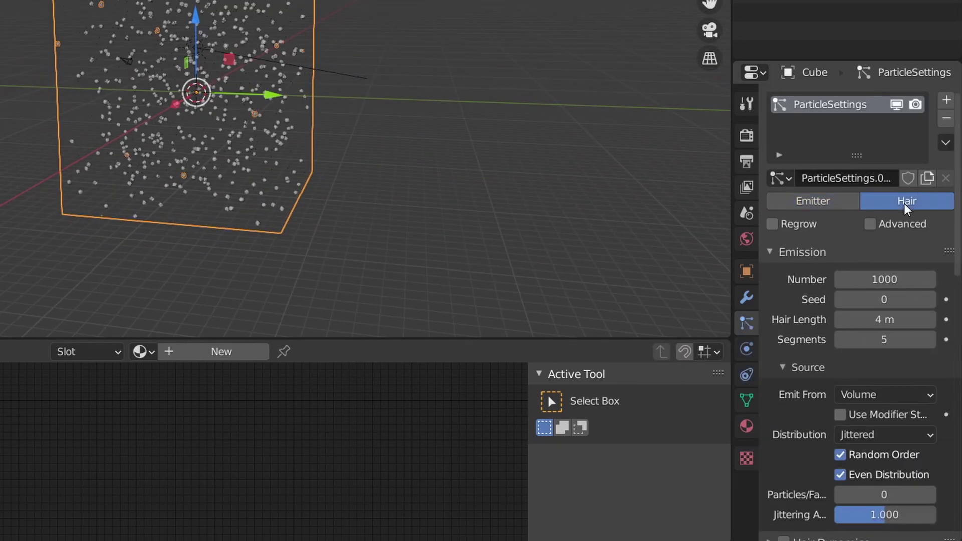
{"action": "left_click", "coordinate": [772, 224]}
{"action": "left_click", "coordinate": [870, 224]}
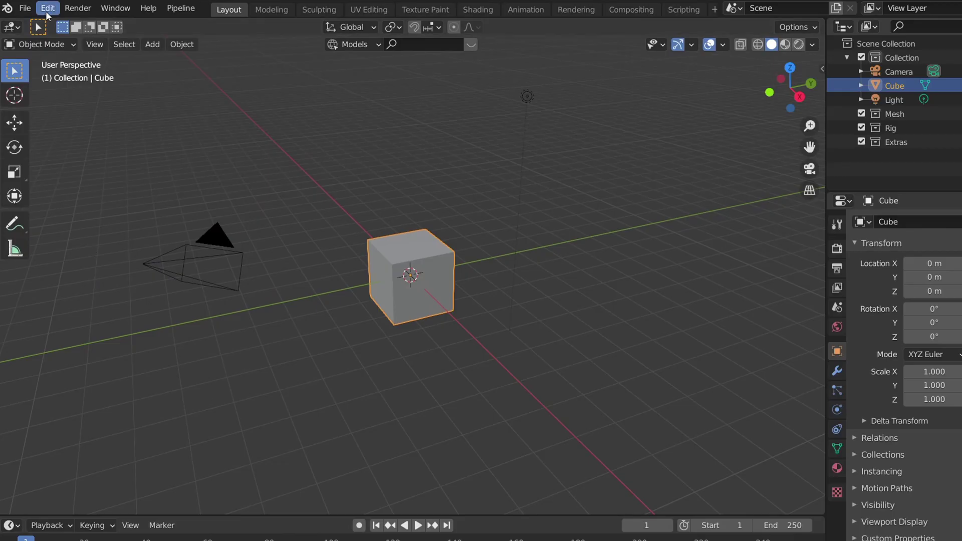
Step: Search the add-ons for 'cell' and enable Object: Cell Fracture in Preferences
{"action": "left_click", "coordinate": [47, 9]}
{"action": "left_click", "coordinate": [95, 206]}
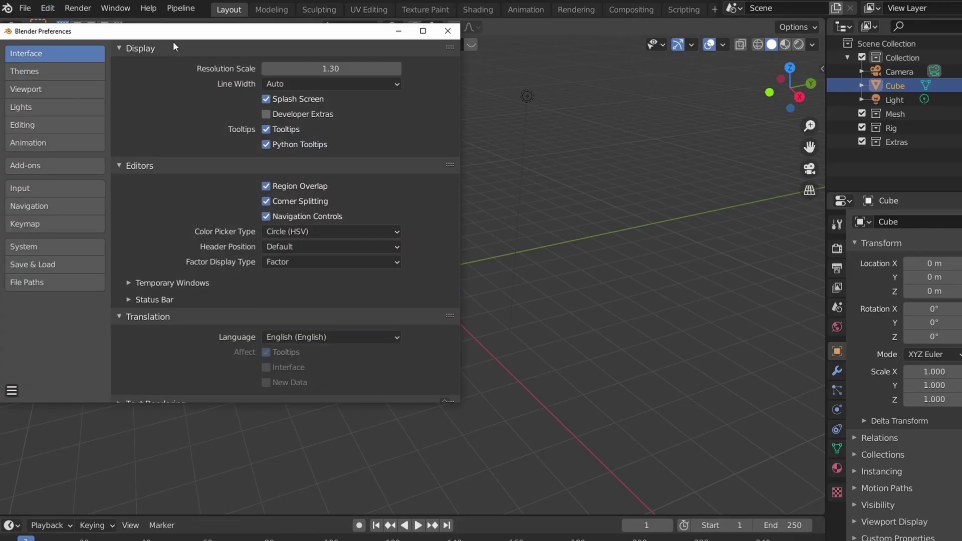
{"action": "left_click_drag", "start_coordinate": [173, 38], "coordinate": [372, 95]}
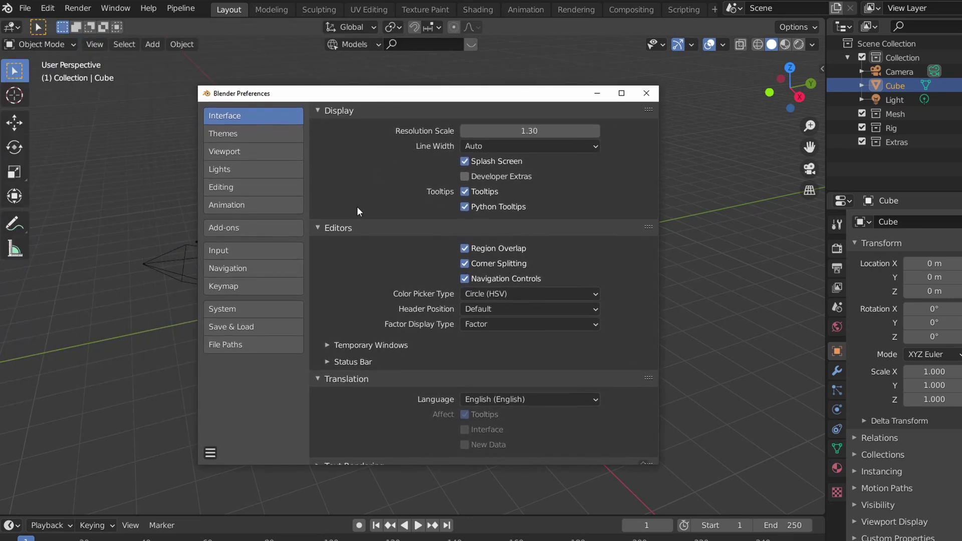
{"action": "left_click", "coordinate": [224, 227]}
{"action": "left_click", "coordinate": [567, 132]}
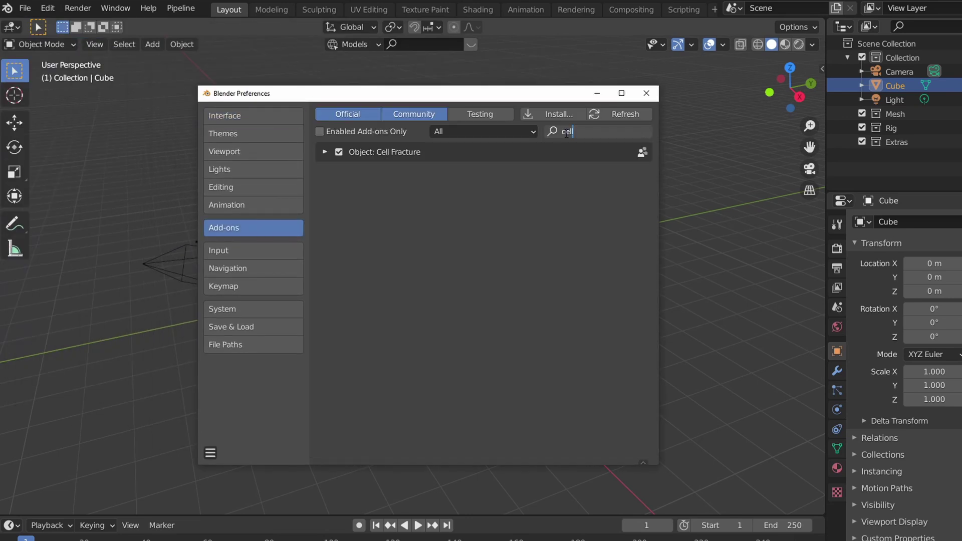
{"action": "left_click", "coordinate": [341, 153]}
{"action": "left_click", "coordinate": [339, 152]}
{"action": "left_click", "coordinate": [340, 152]}
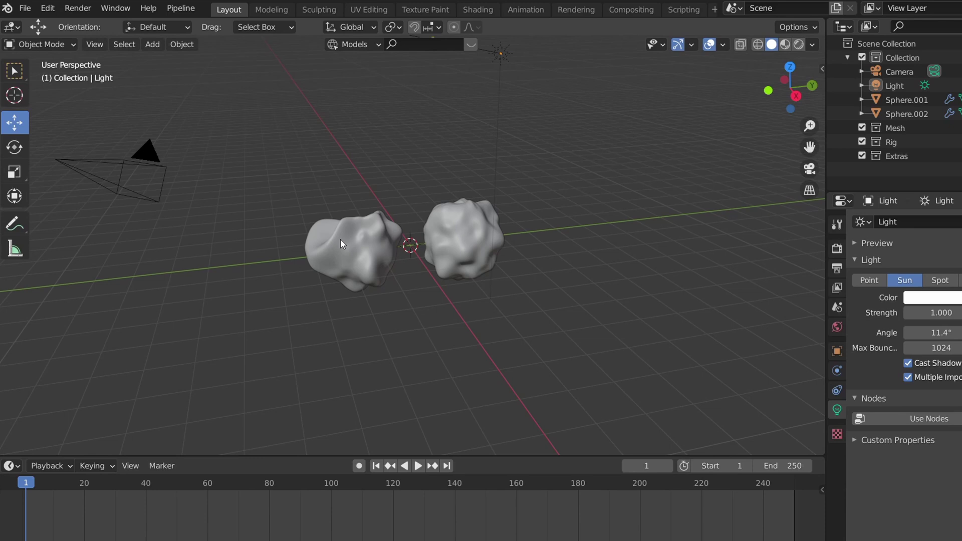
Step: Apply Cell Fracture to the right asteroid, Sphere.002
{"action": "left_click", "coordinate": [461, 236]}
{"action": "left_click", "coordinate": [178, 46]}
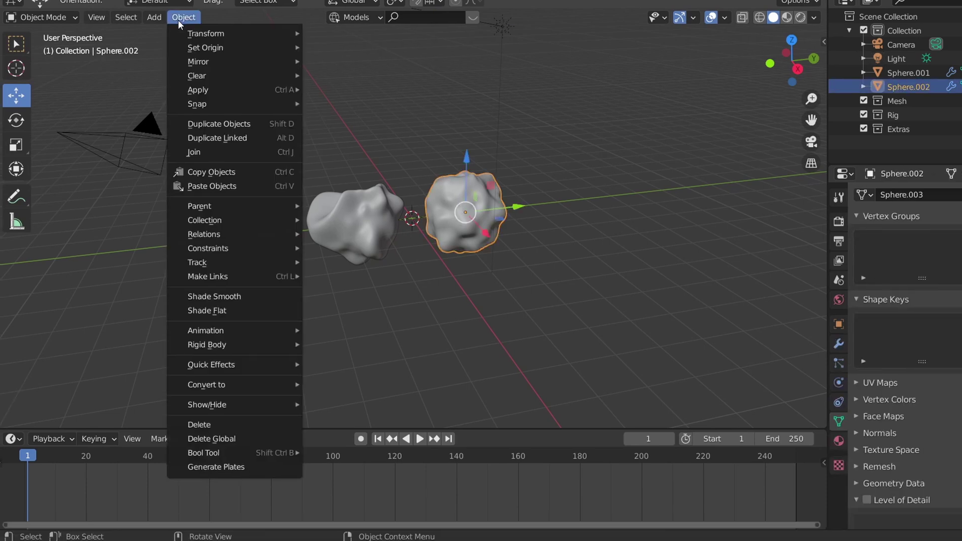
{"action": "mouse_move", "coordinate": [234, 369]}
{"action": "left_click", "coordinate": [360, 426]}
{"action": "key", "text": "Return"}
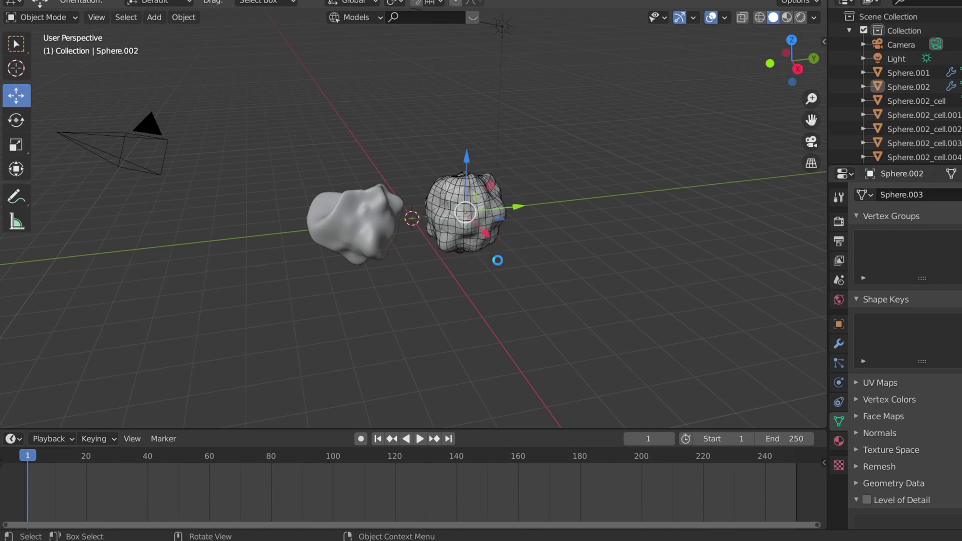
Step: Turn on X-ray and box-select all the Sphere.002 cell fragments
{"action": "left_click", "coordinate": [742, 18]}
{"action": "middle_click_drag", "start_coordinate": [481, 146], "coordinate": [450, 155]}
{"action": "key", "text": "b"}
{"action": "left_click_drag", "start_coordinate": [416, 141], "coordinate": [654, 344]}
Step: Add active rigid bodies to the selected cells
{"action": "middle_click_drag", "start_coordinate": [654, 343], "coordinate": [284, 137]}
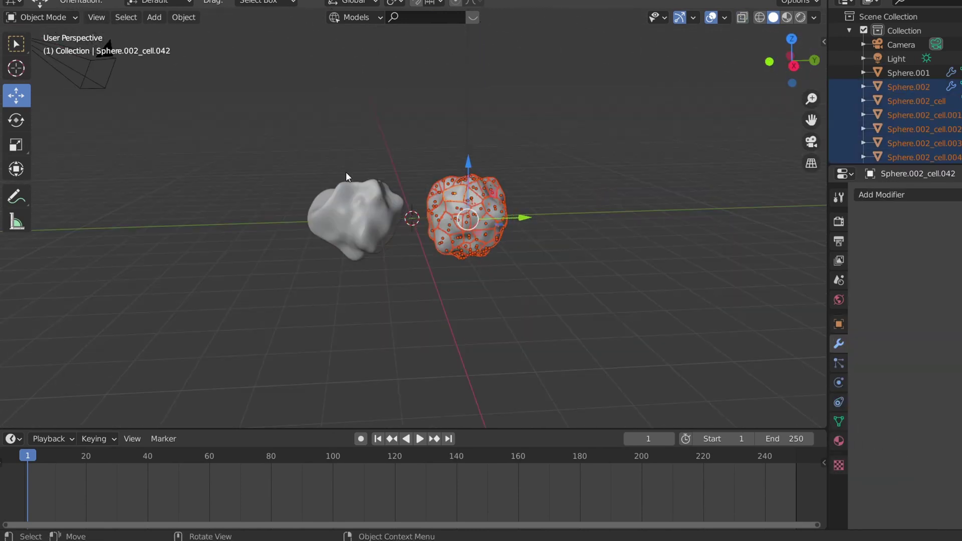
{"action": "left_click", "coordinate": [183, 17]}
{"action": "mouse_move", "coordinate": [236, 346]}
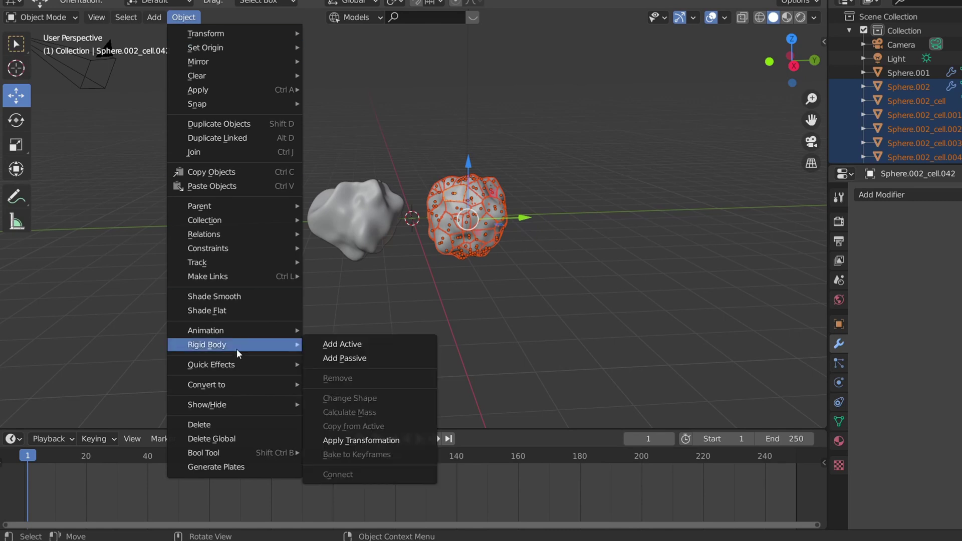
{"action": "left_click", "coordinate": [315, 347]}
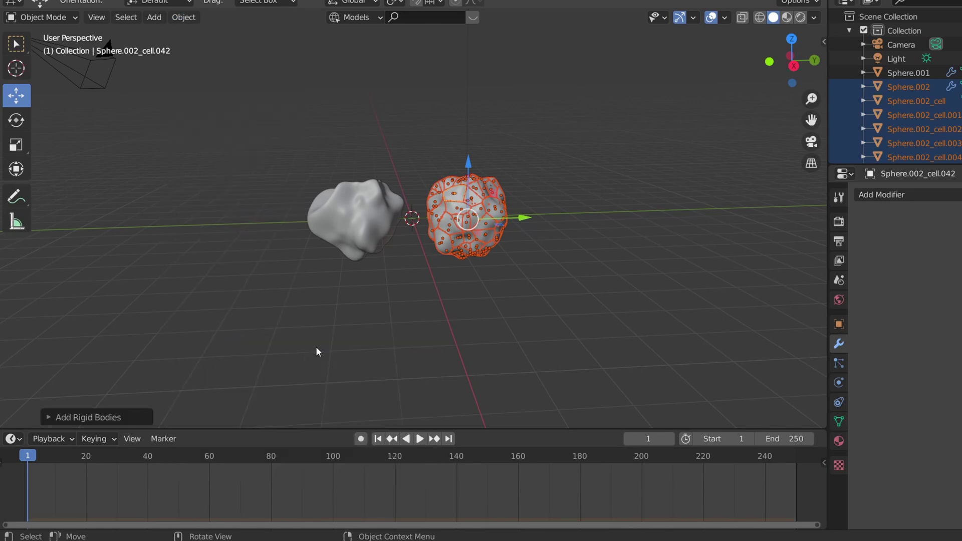
Step: Apply the rigid body transformation to the cells
{"action": "left_click", "coordinate": [180, 21]}
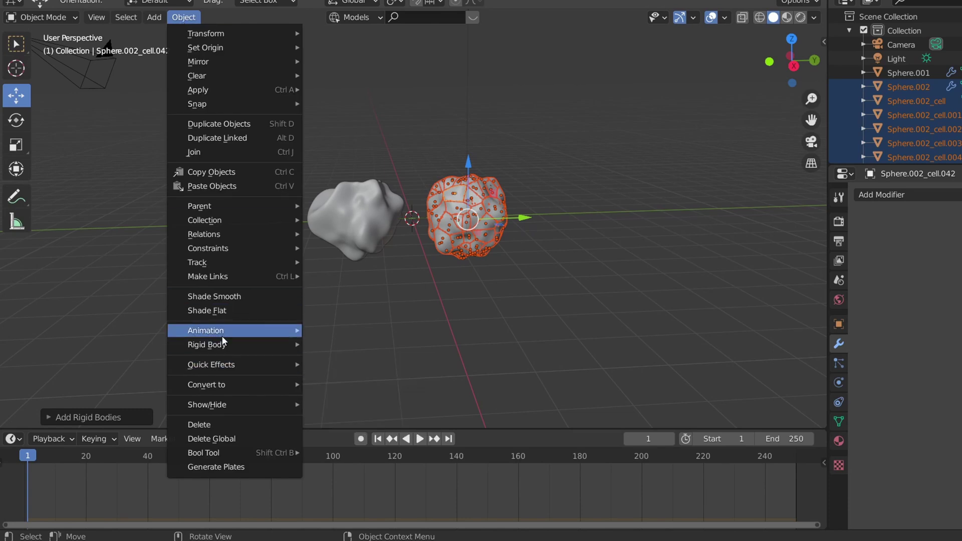
{"action": "mouse_move", "coordinate": [230, 344]}
{"action": "left_click", "coordinate": [361, 430]}
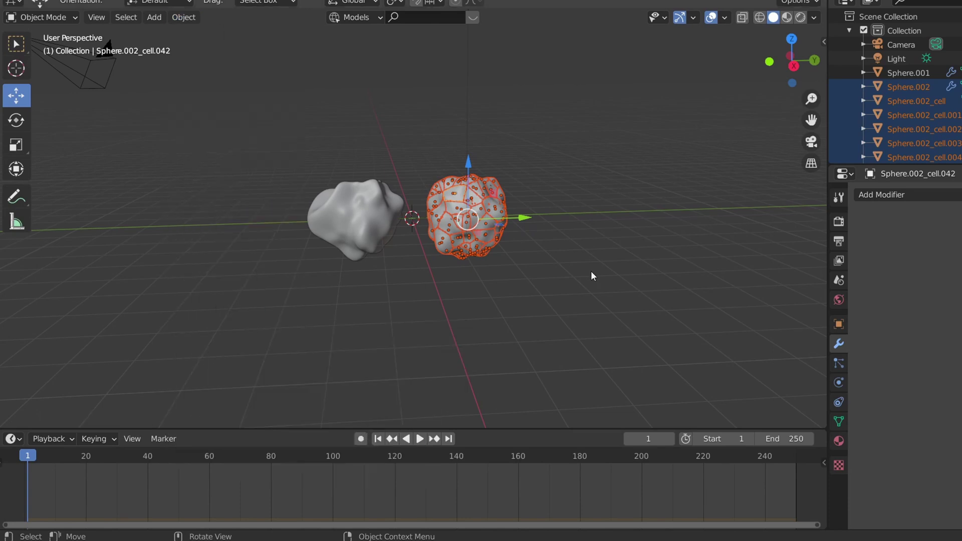
Step: Play the simulation to test the falling cells, then rewind to frame 0
{"action": "left_click", "coordinate": [322, 149]}
{"action": "key", "text": "space"}
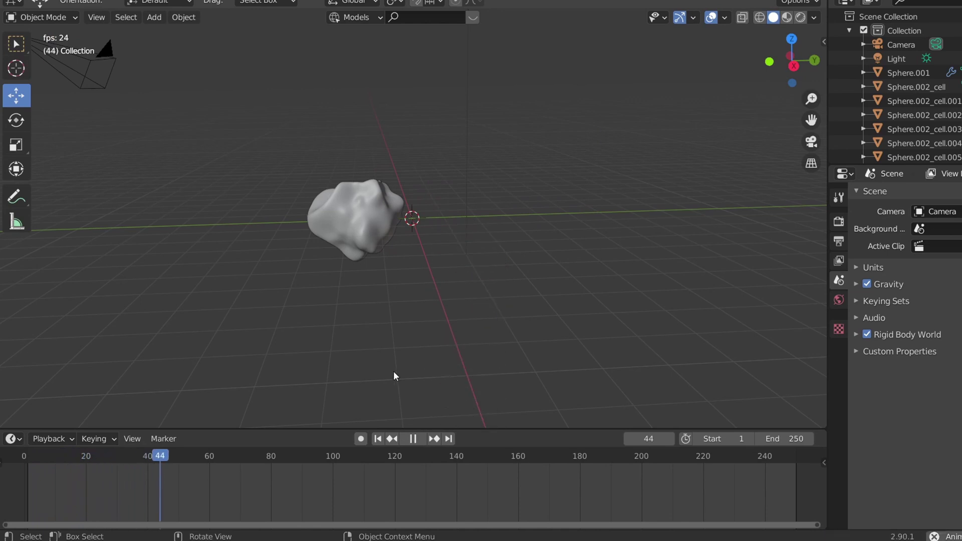
{"action": "left_click_drag", "start_coordinate": [211, 481], "coordinate": [24, 481]}
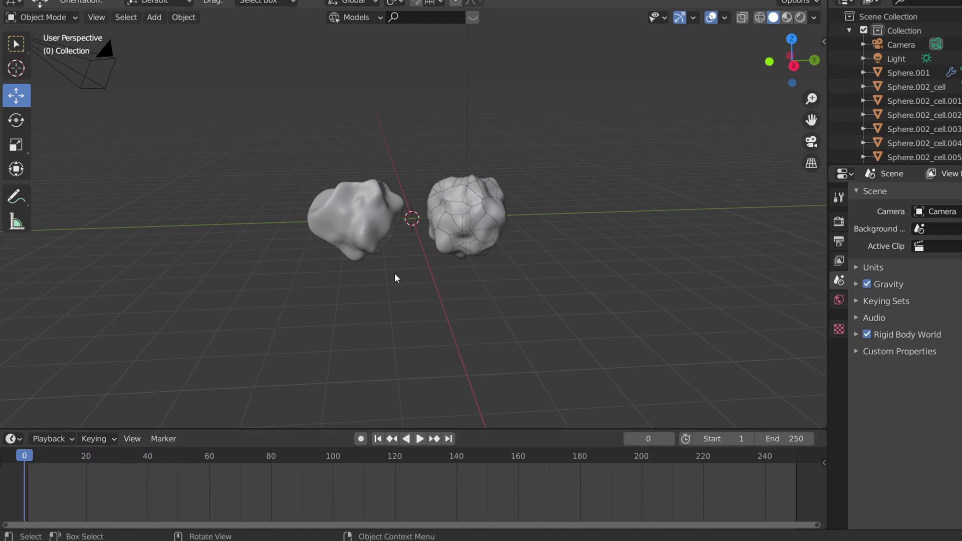
Step: Set the scene Gravity Z to 0
{"action": "left_click", "coordinate": [896, 285]}
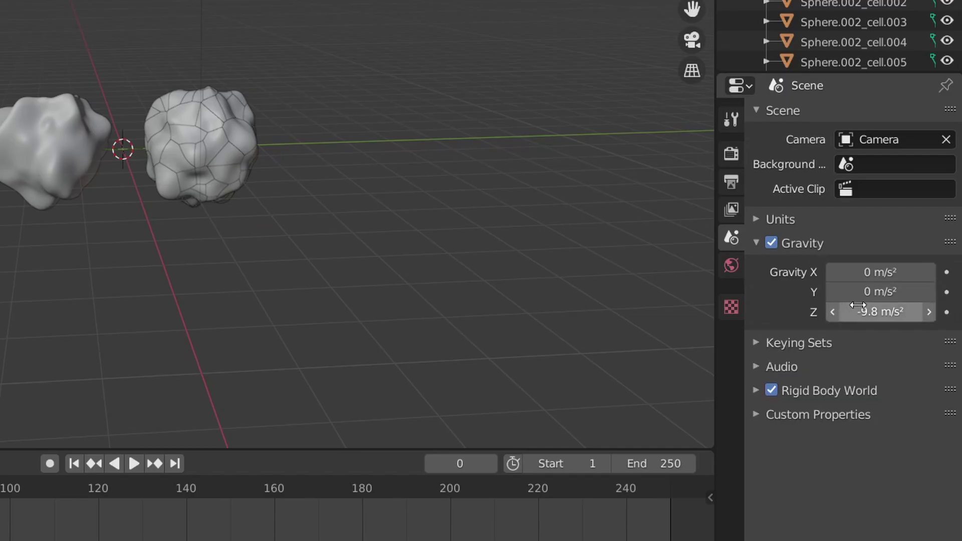
{"action": "left_click", "coordinate": [858, 306]}
{"action": "type", "text": "0"}
{"action": "key", "text": "Return"}
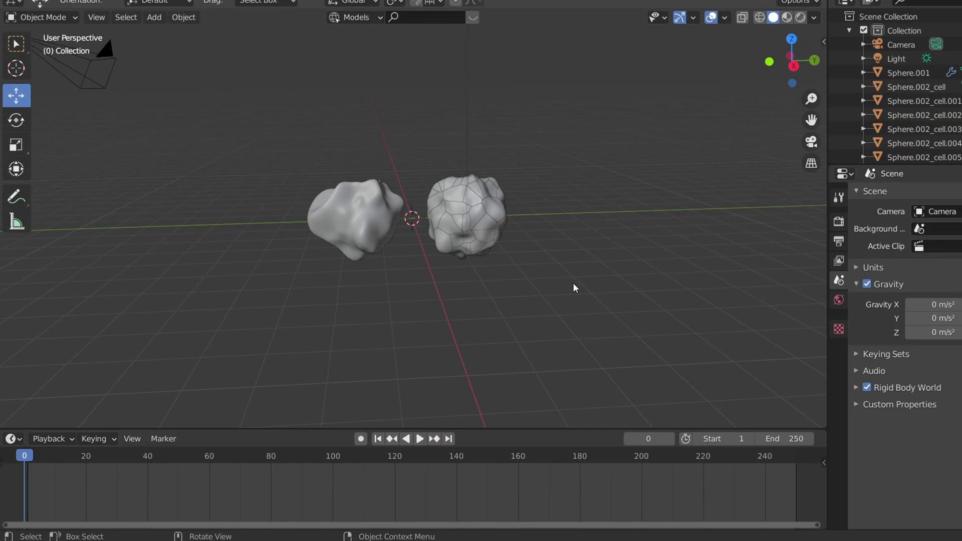
Step: Make Sphere.001 a passive rigid body with Animated enabled
{"action": "left_click", "coordinate": [60, 167]}
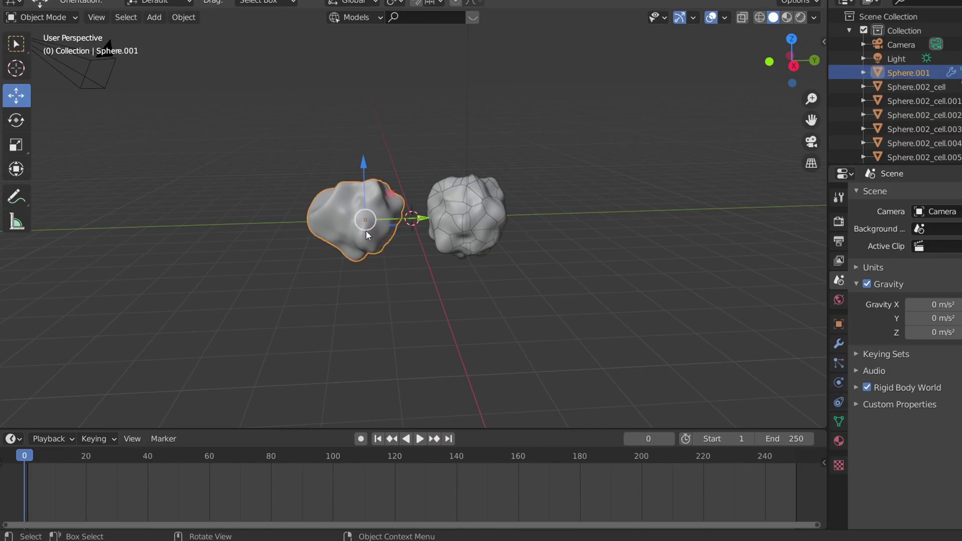
{"action": "left_click", "coordinate": [183, 17]}
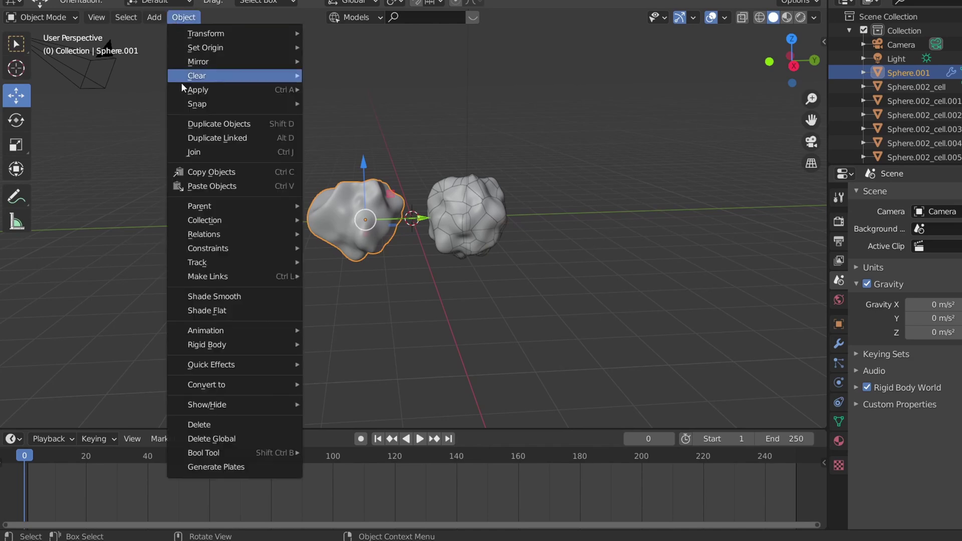
{"action": "mouse_move", "coordinate": [233, 338]}
{"action": "left_click", "coordinate": [346, 358]}
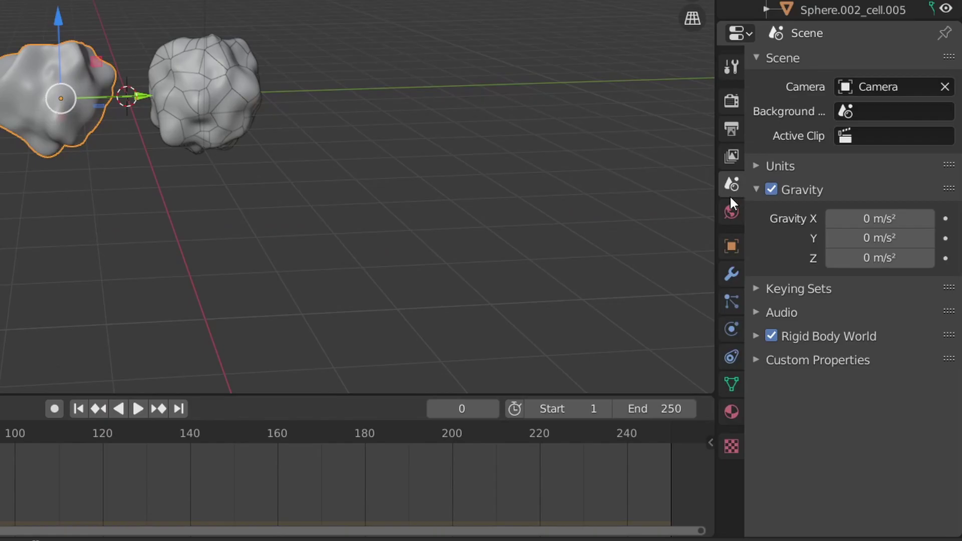
{"action": "left_click", "coordinate": [729, 335]}
{"action": "left_click", "coordinate": [831, 356]}
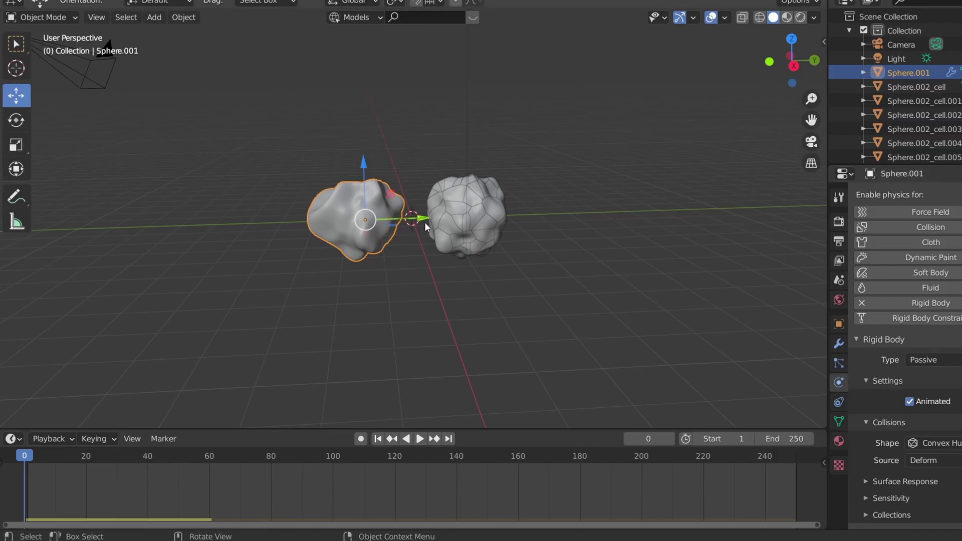
Step: Move Sphere.001 further left and keyframe its Location at frame 0
{"action": "left_click_drag", "start_coordinate": [142, 95], "coordinate": [0, 84]}
{"action": "right_click", "coordinate": [230, 213]}
{"action": "left_click", "coordinate": [244, 412]}
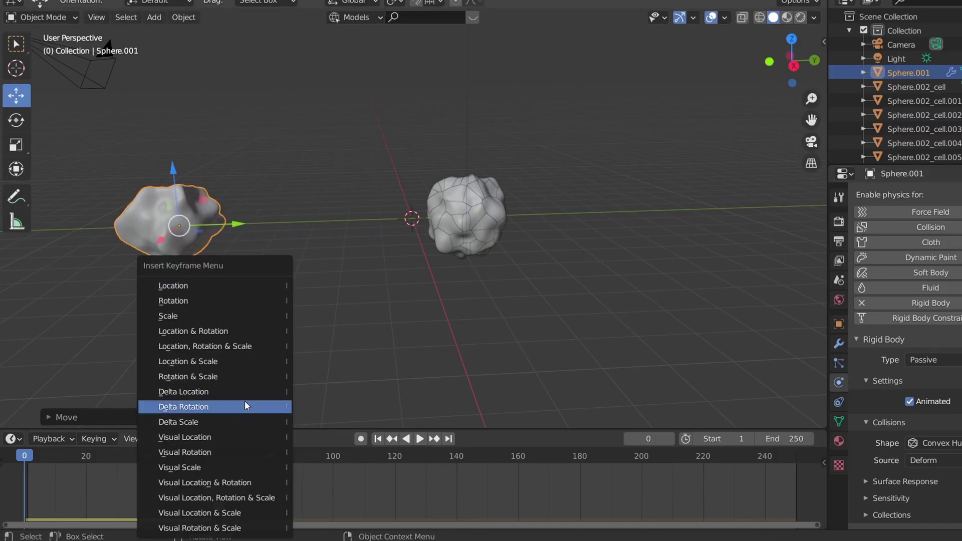
{"action": "left_click", "coordinate": [221, 284]}
Step: At frame 60, move Sphere.001 right into the fractured asteroid and keyframe its Location
{"action": "key", "text": "space"}
Step: Replay the collision from frame 0 to watch the cells scatter on impact
{"action": "key", "text": "space"}
{"action": "left_click_drag", "start_coordinate": [236, 224], "coordinate": [752, 208]}
{"action": "right_click", "coordinate": [751, 210]}
{"action": "left_click", "coordinate": [751, 211]}
{"action": "left_click", "coordinate": [751, 210]}
{"action": "left_click", "coordinate": [378, 438]}
{"action": "key", "text": "space"}
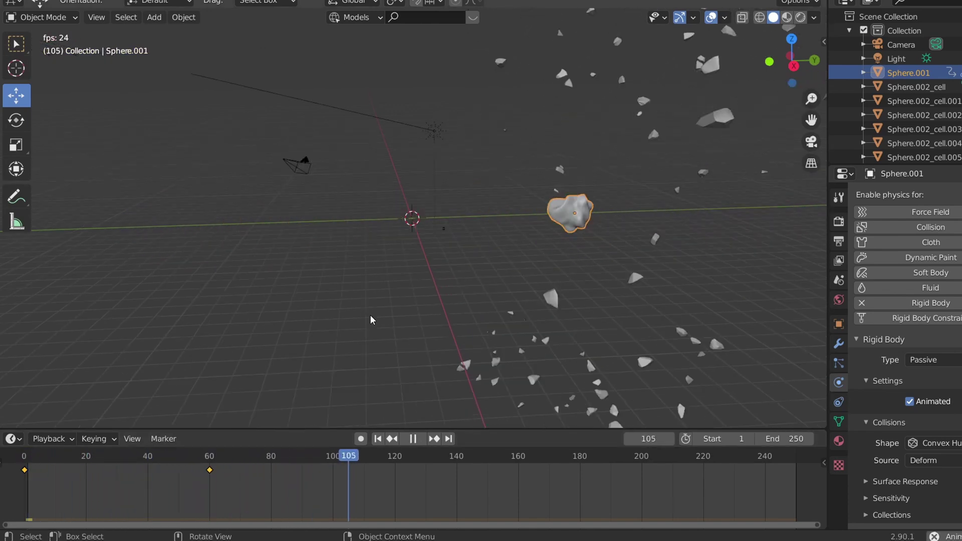
{"action": "key", "text": "space"}
{"action": "left_click_drag", "start_coordinate": [366, 465], "coordinate": [27, 465]}
{"action": "key", "text": "space"}
{"action": "key", "text": "space"}
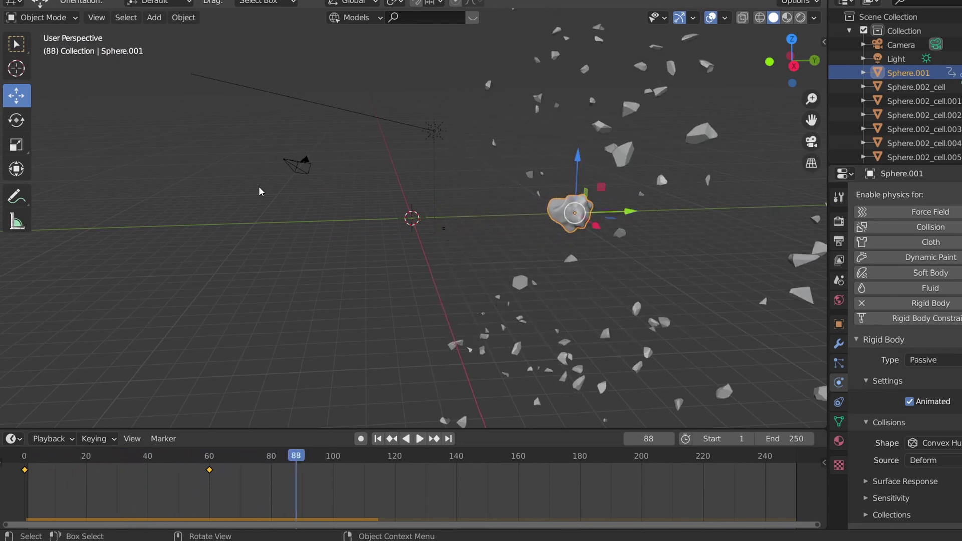
{"action": "left_click_drag", "start_coordinate": [307, 461], "coordinate": [23, 483]}
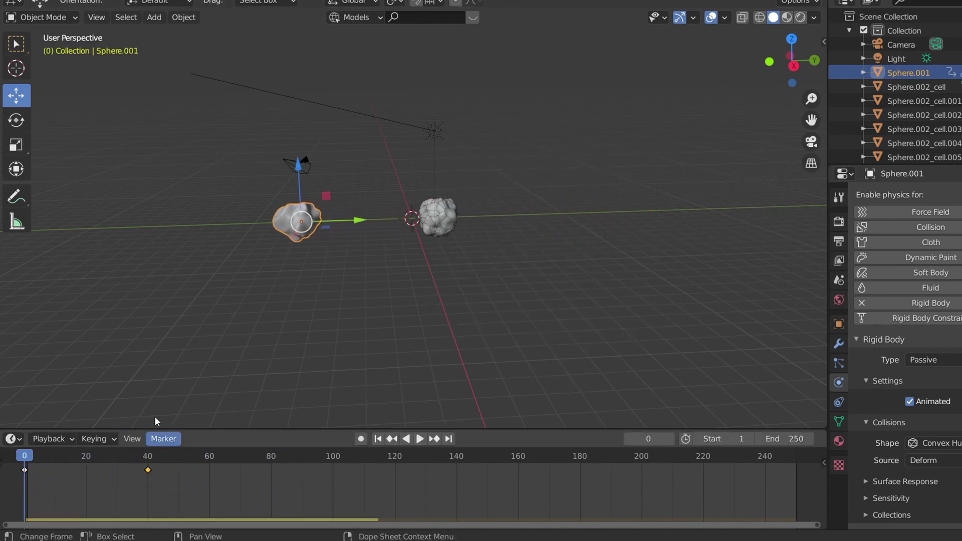
{"action": "key", "text": "space"}
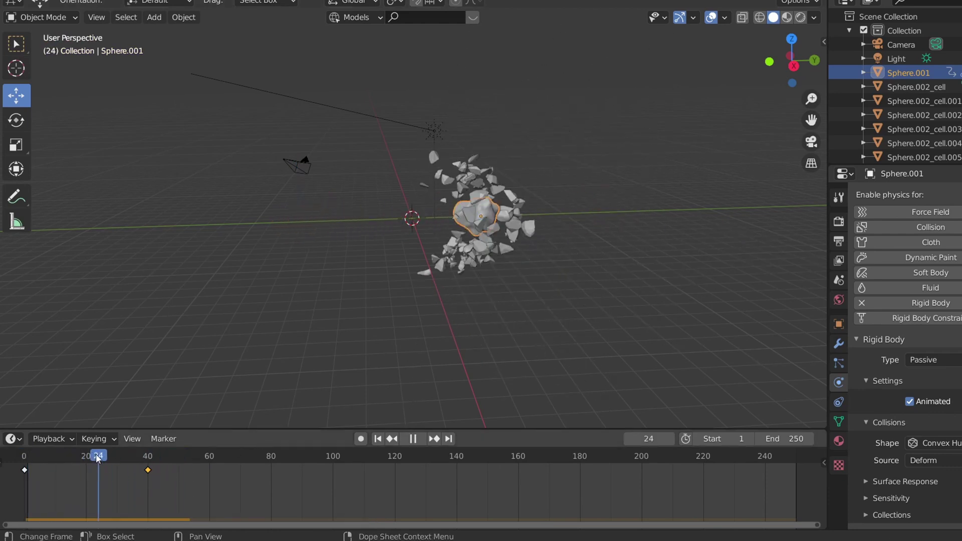